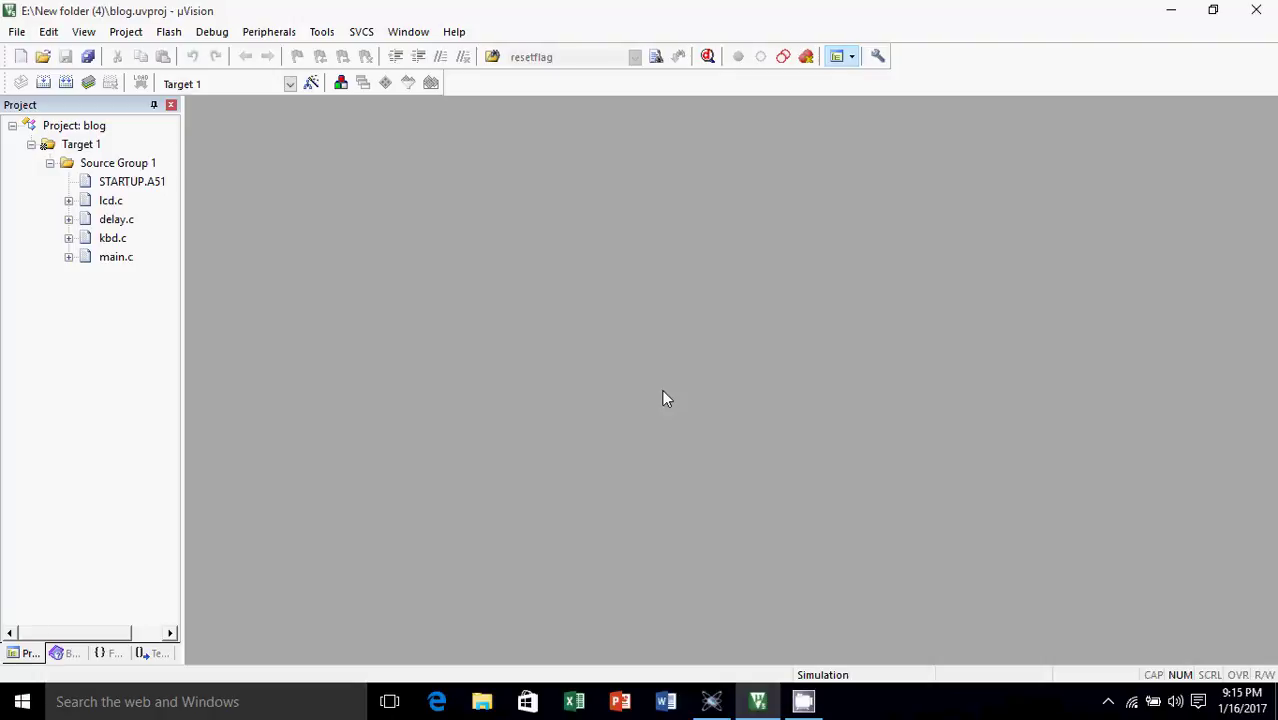
# Step: Bring the paused lcdkbd 8051 keypad-LCD schematic to the front in Proteus
pyautogui.click(711, 701)
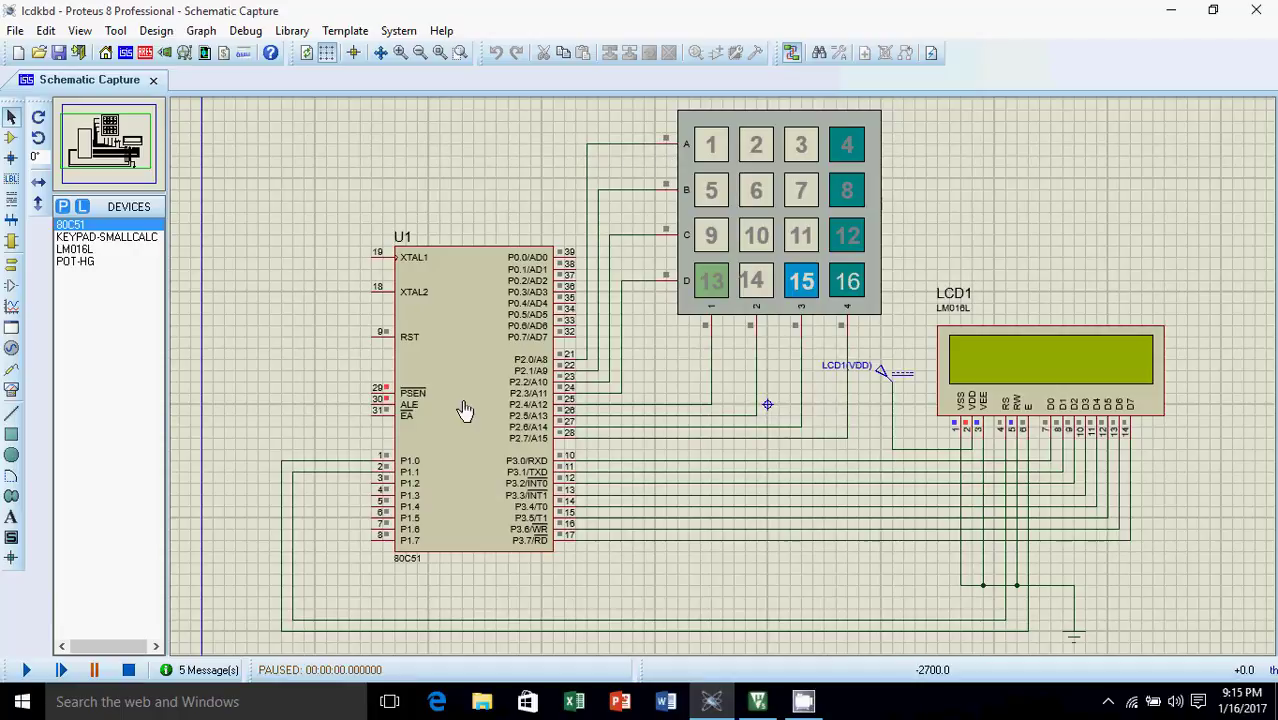
# Step: Return to µVision and open main.c from the Project pane
pyautogui.click(757, 702)
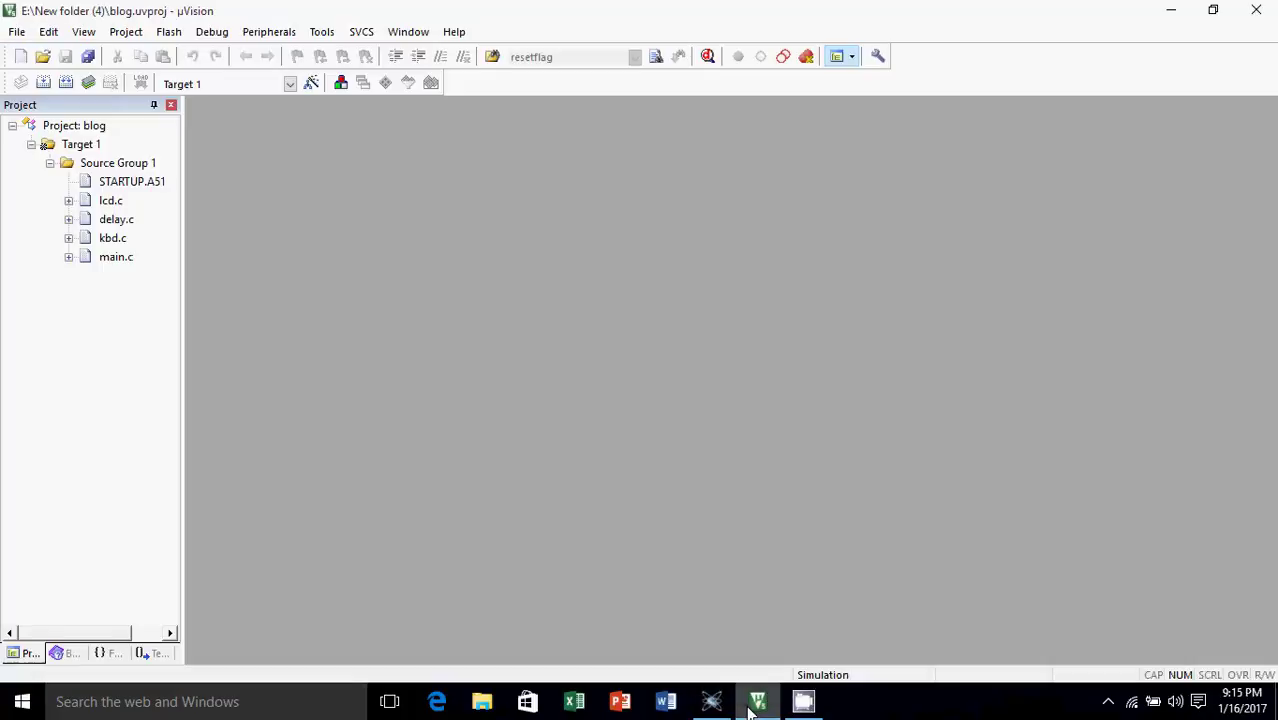
pyautogui.doubleClick(108, 258)
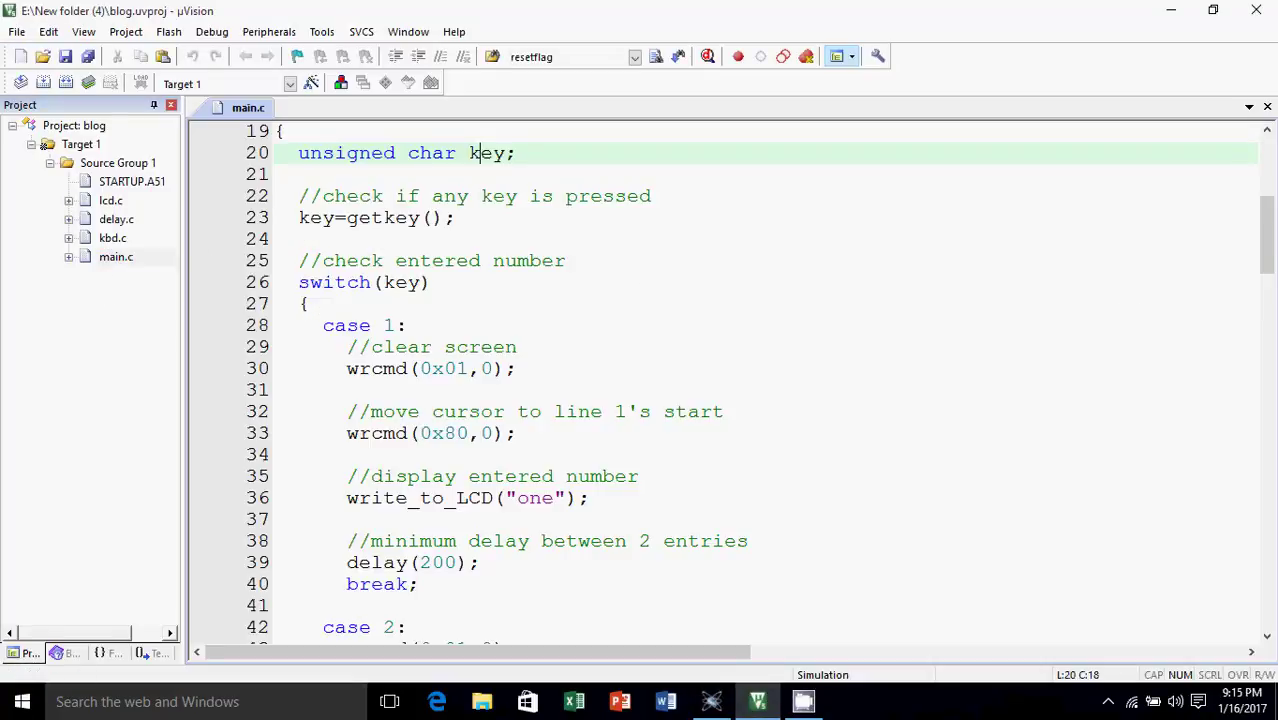
pyautogui.moveTo(1268, 248); pyautogui.dragTo(1263, 170)
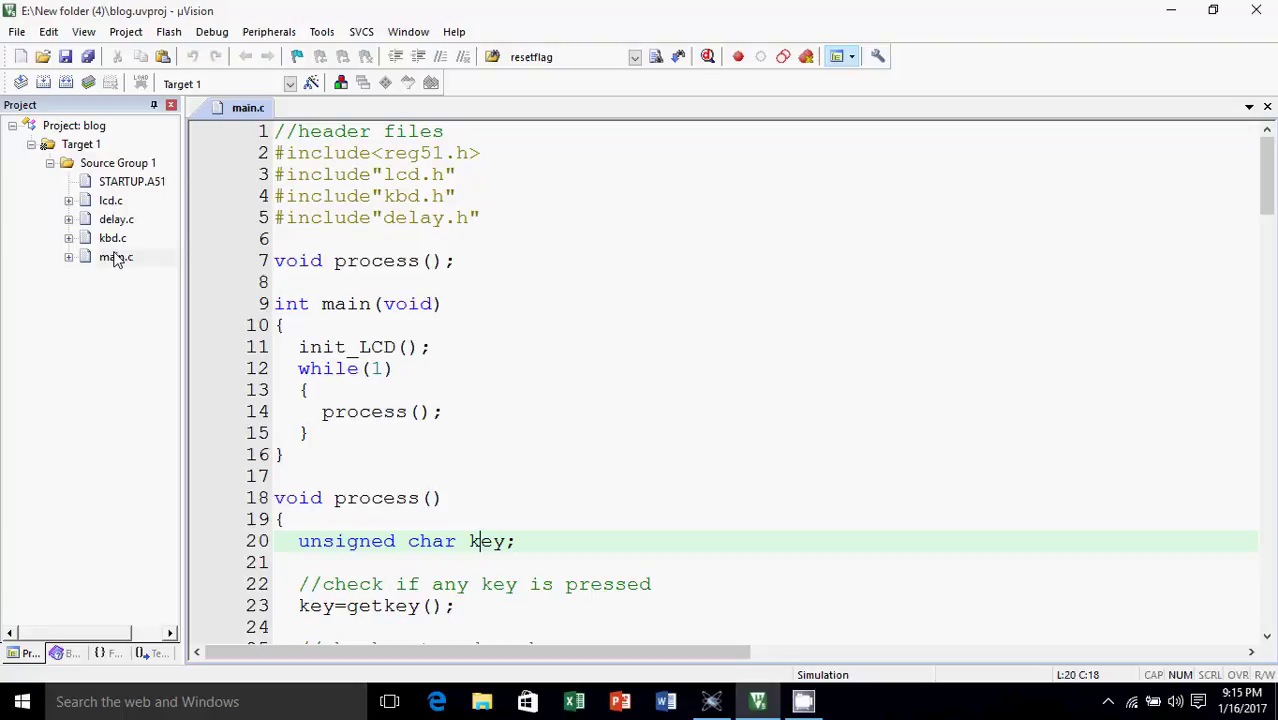
# Step: Open the kbd.h header, point out its checkkey declaration, then go back to main.c
pyautogui.click(68, 257)
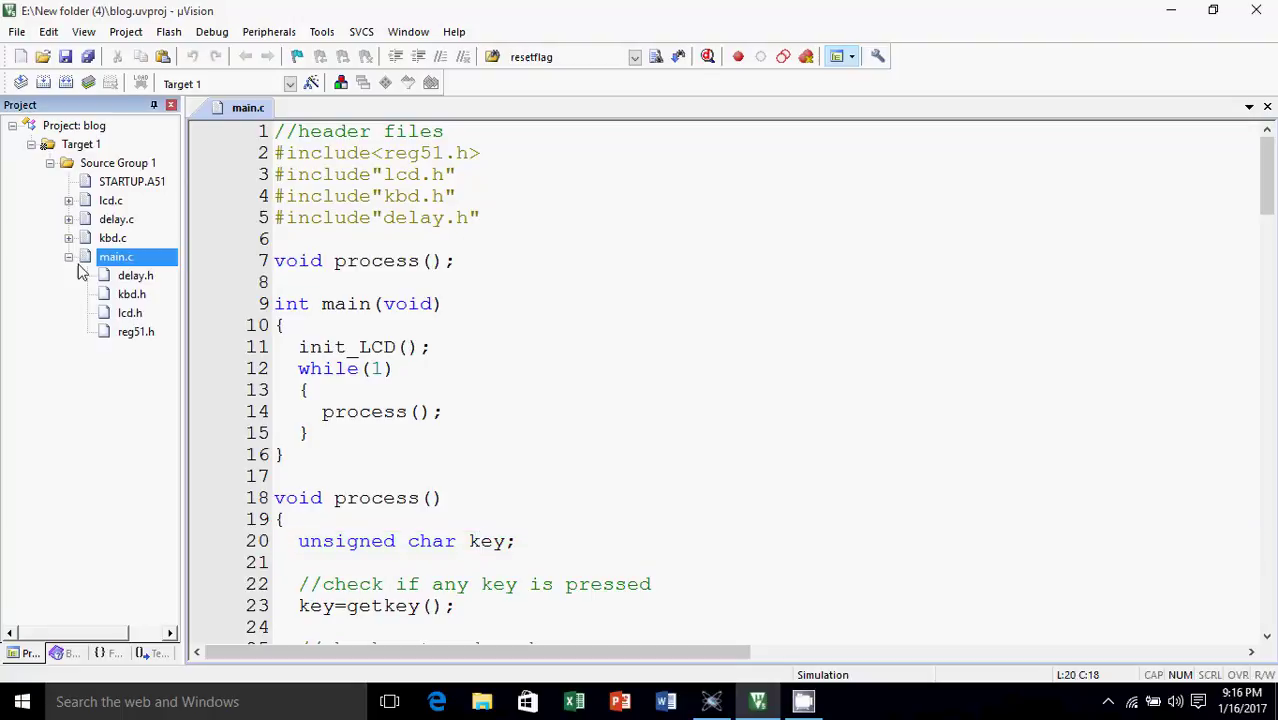
pyautogui.doubleClick(131, 294)
pyautogui.click(441, 222)
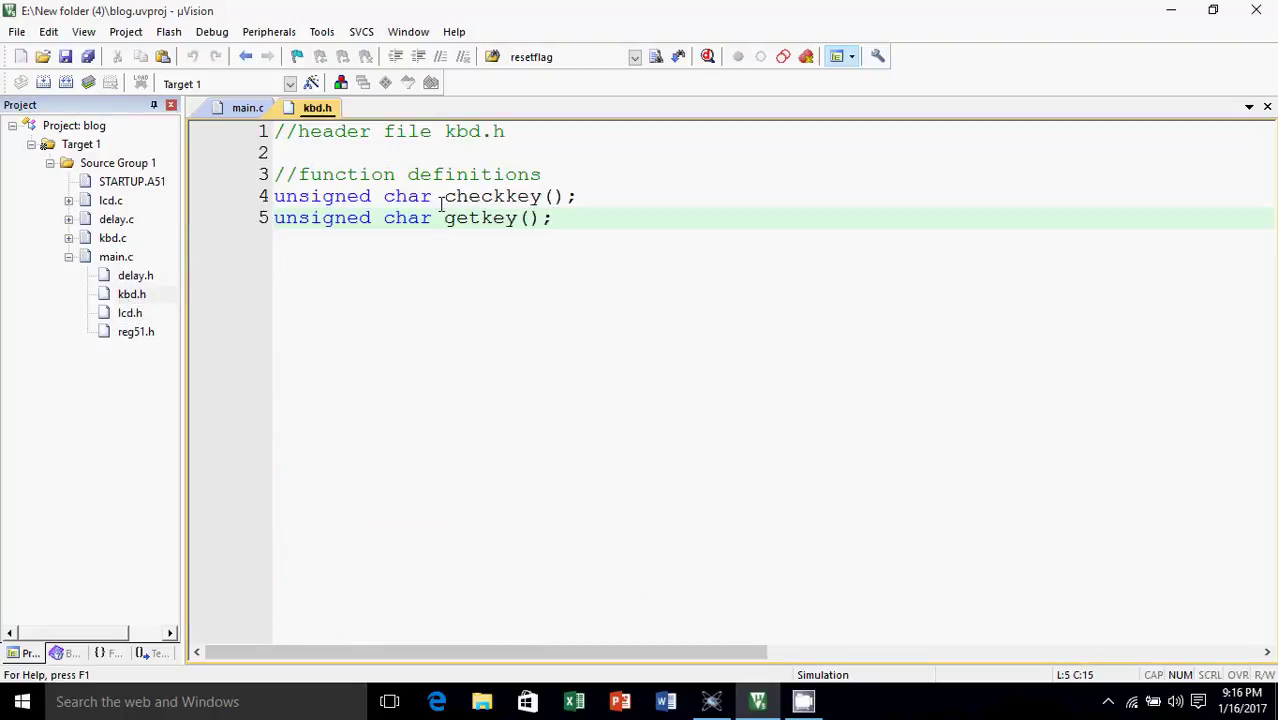
pyautogui.moveTo(443, 197); pyautogui.dragTo(541, 197)
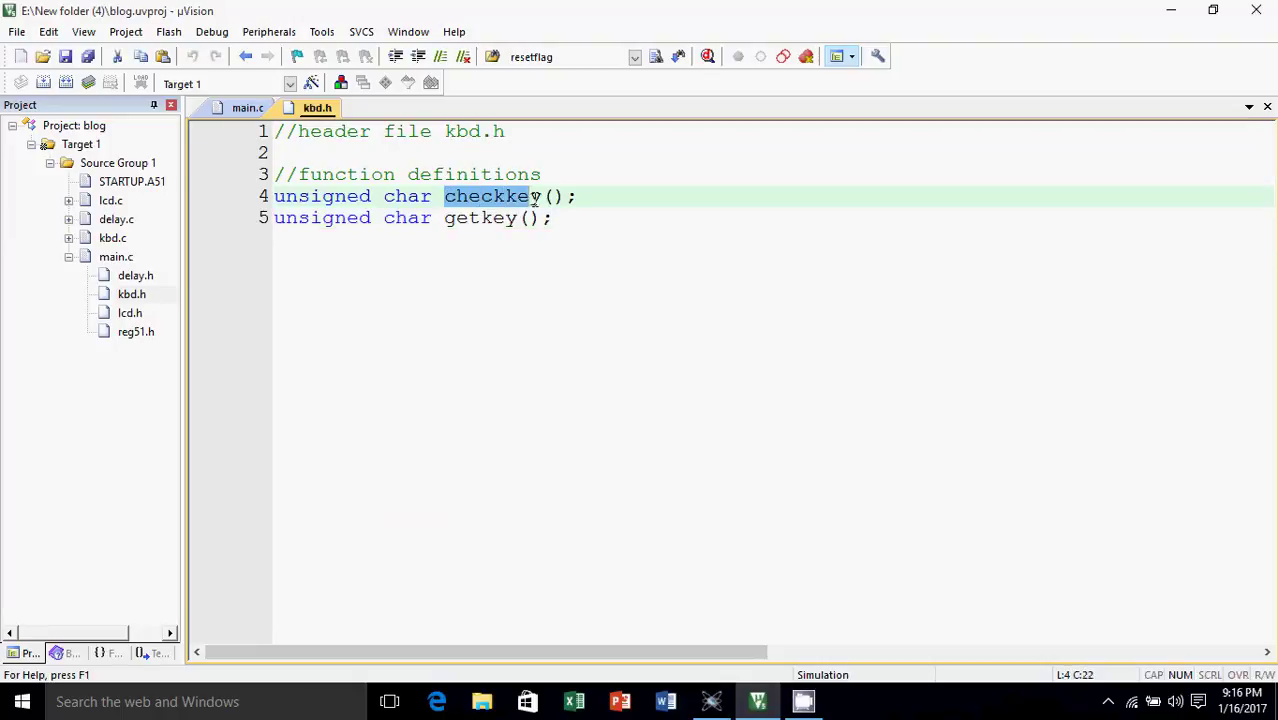
pyautogui.click(492, 218)
pyautogui.click(255, 108)
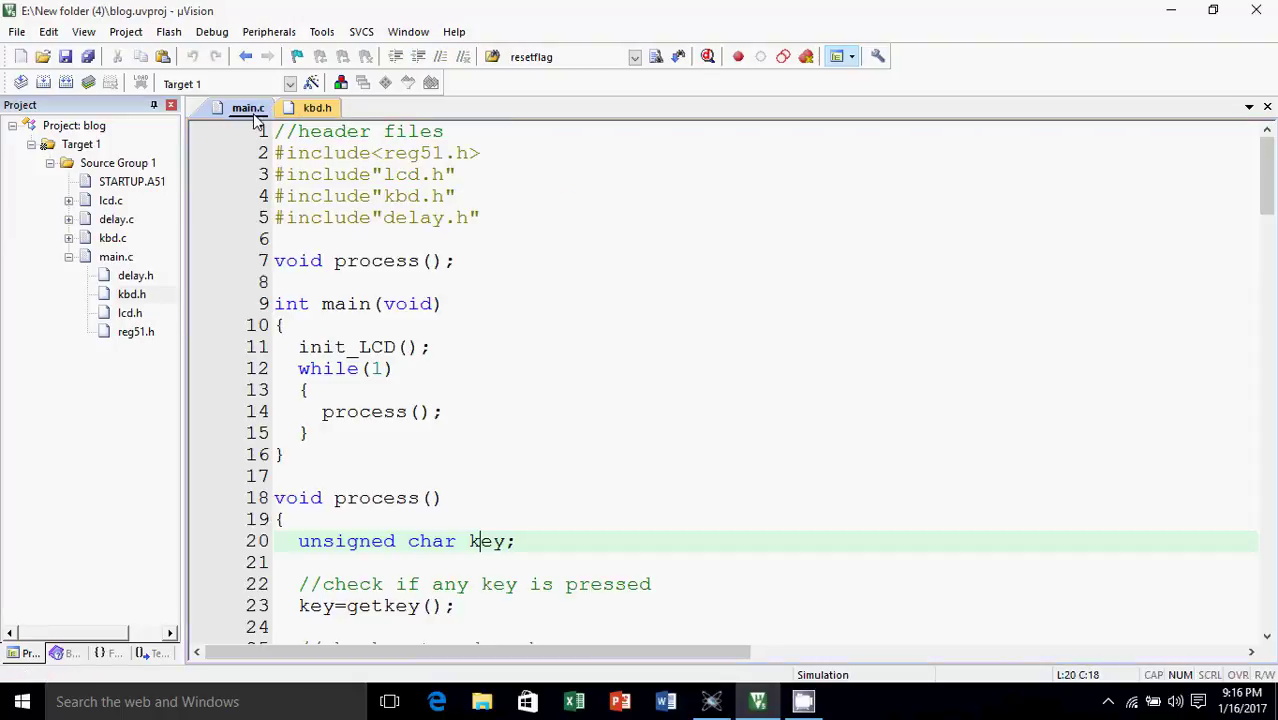
pyautogui.click(437, 362)
pyautogui.press('Down')
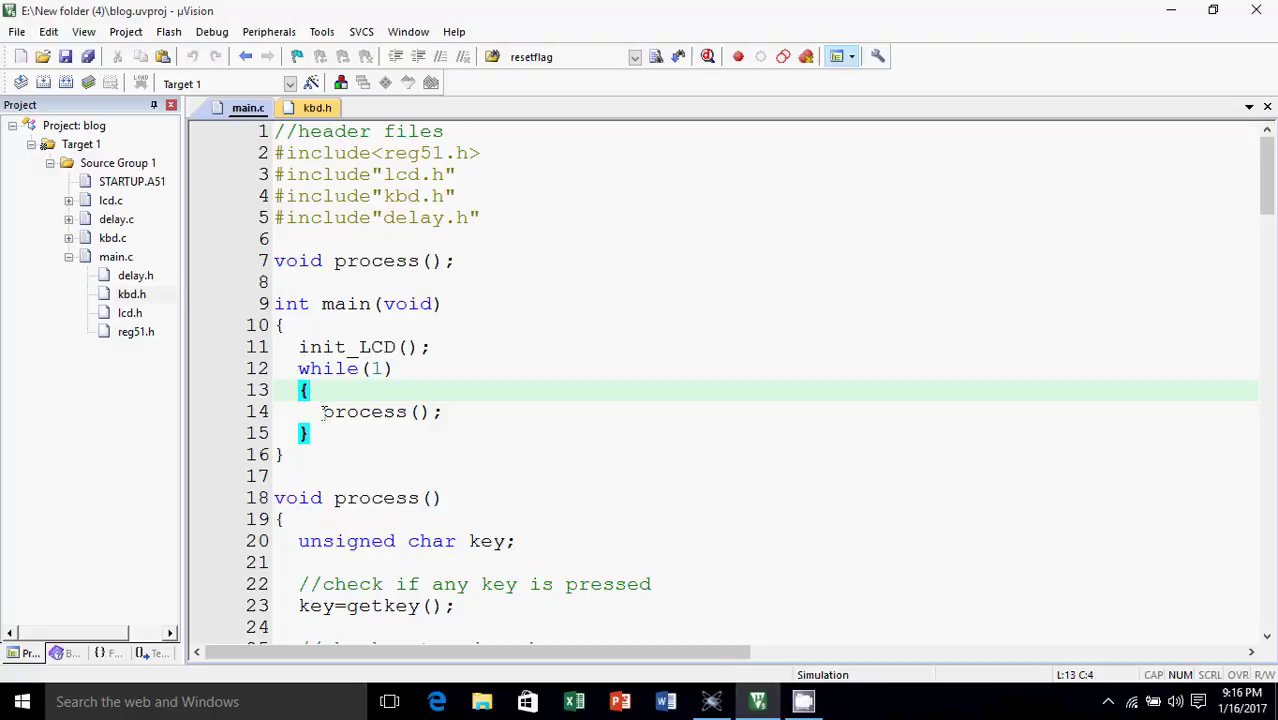
pyautogui.moveTo(322, 412); pyautogui.dragTo(443, 412)
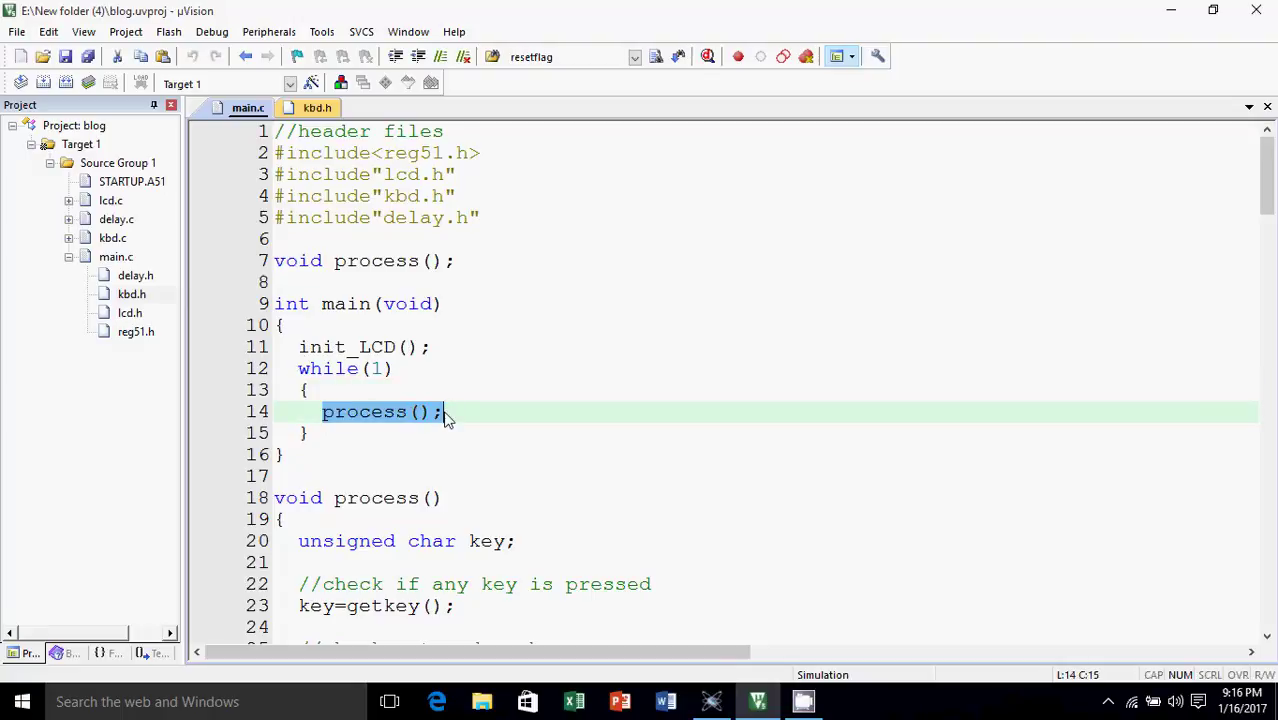
pyautogui.click(347, 414)
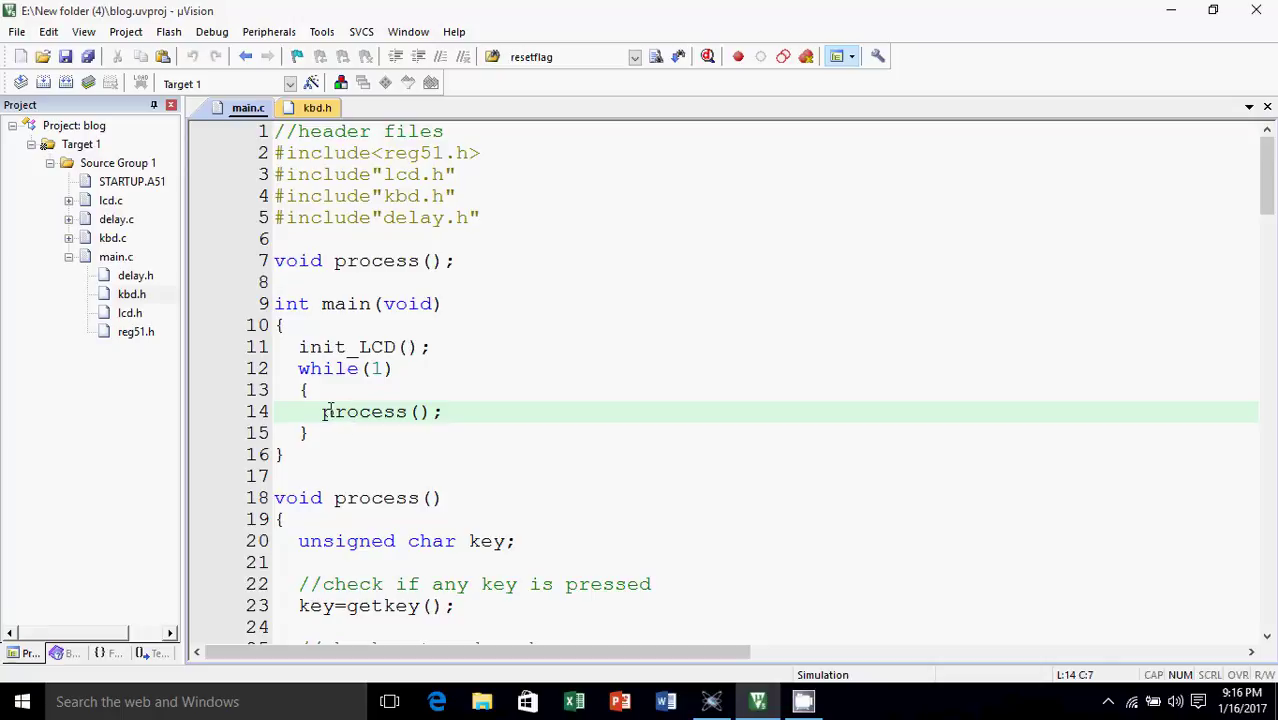
pyautogui.click(315, 476)
pyautogui.press('Down')
pyautogui.press('Down')
pyautogui.press('Down')
pyautogui.press('Down')
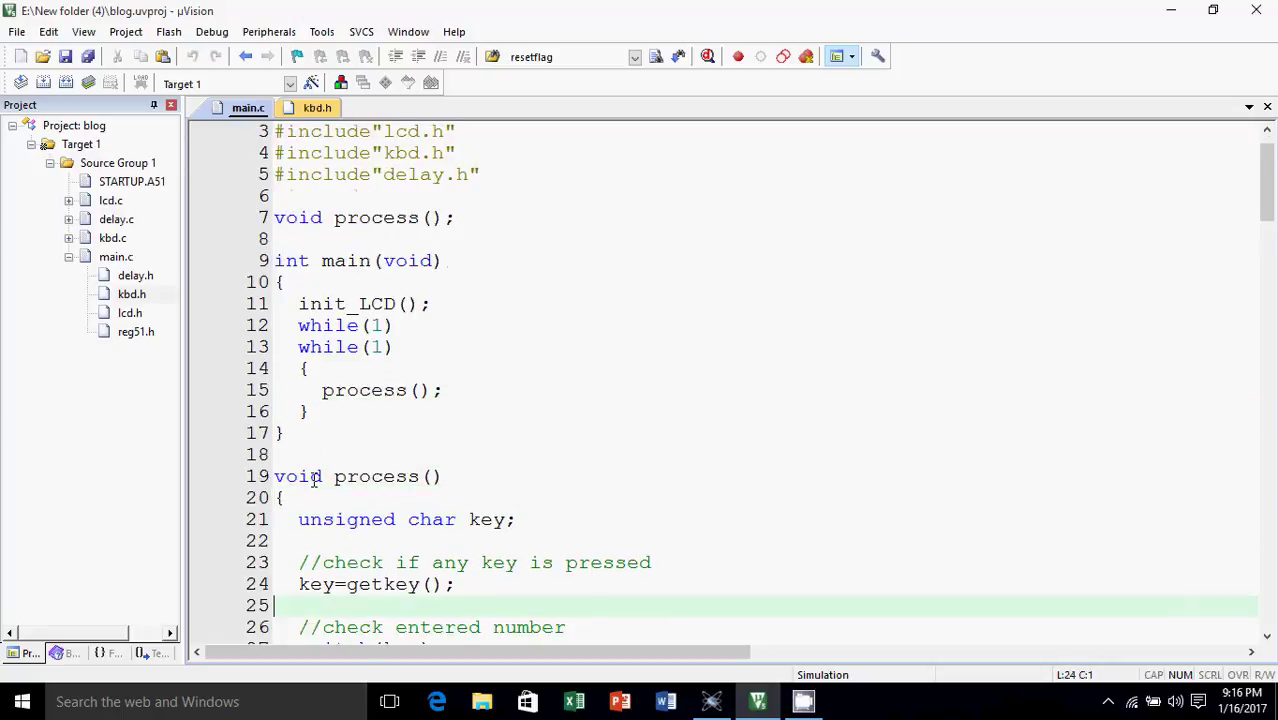
pyautogui.press('Down')
pyautogui.press('Down')
pyautogui.press('Down')
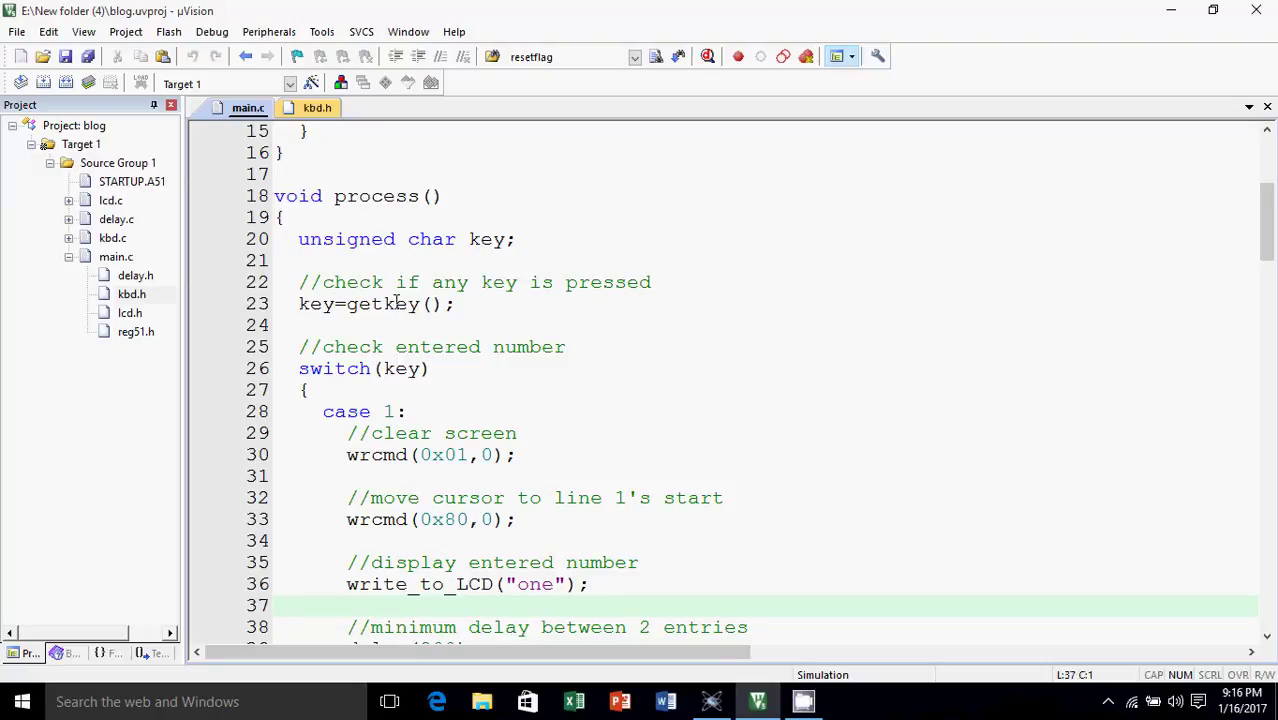
pyautogui.moveTo(347, 304); pyautogui.dragTo(457, 304)
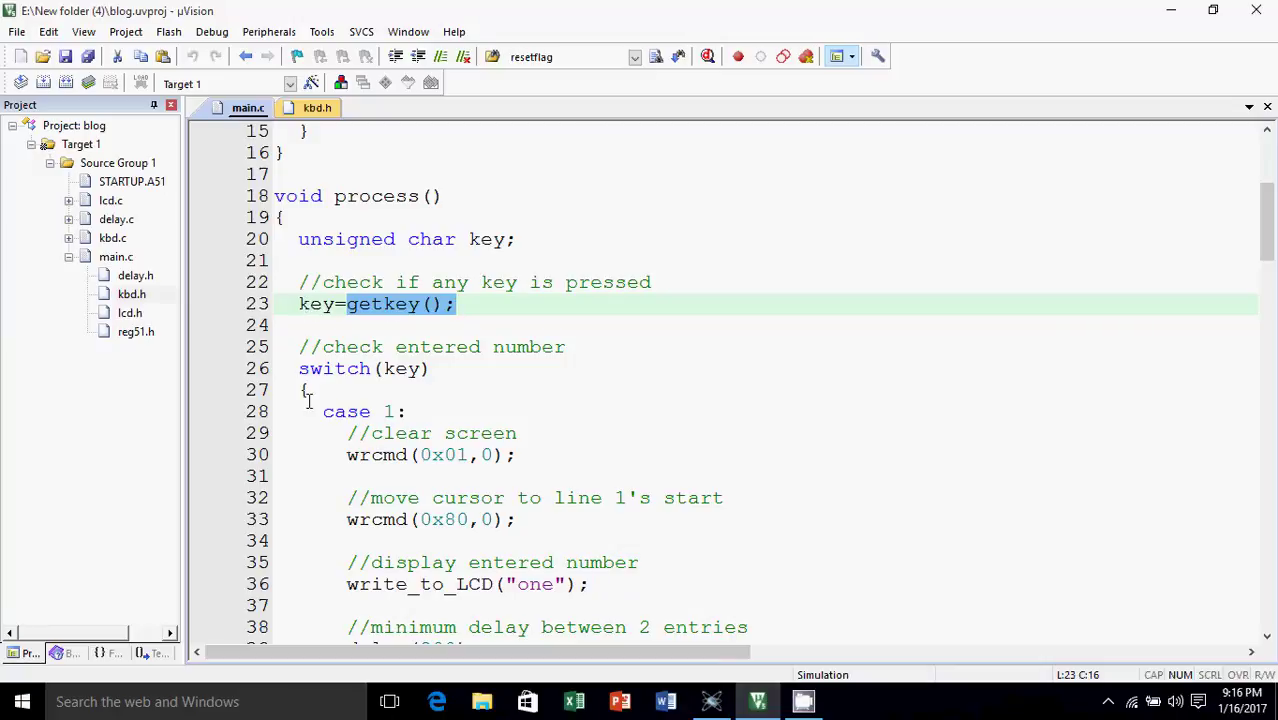
pyautogui.moveTo(299, 366); pyautogui.dragTo(449, 381)
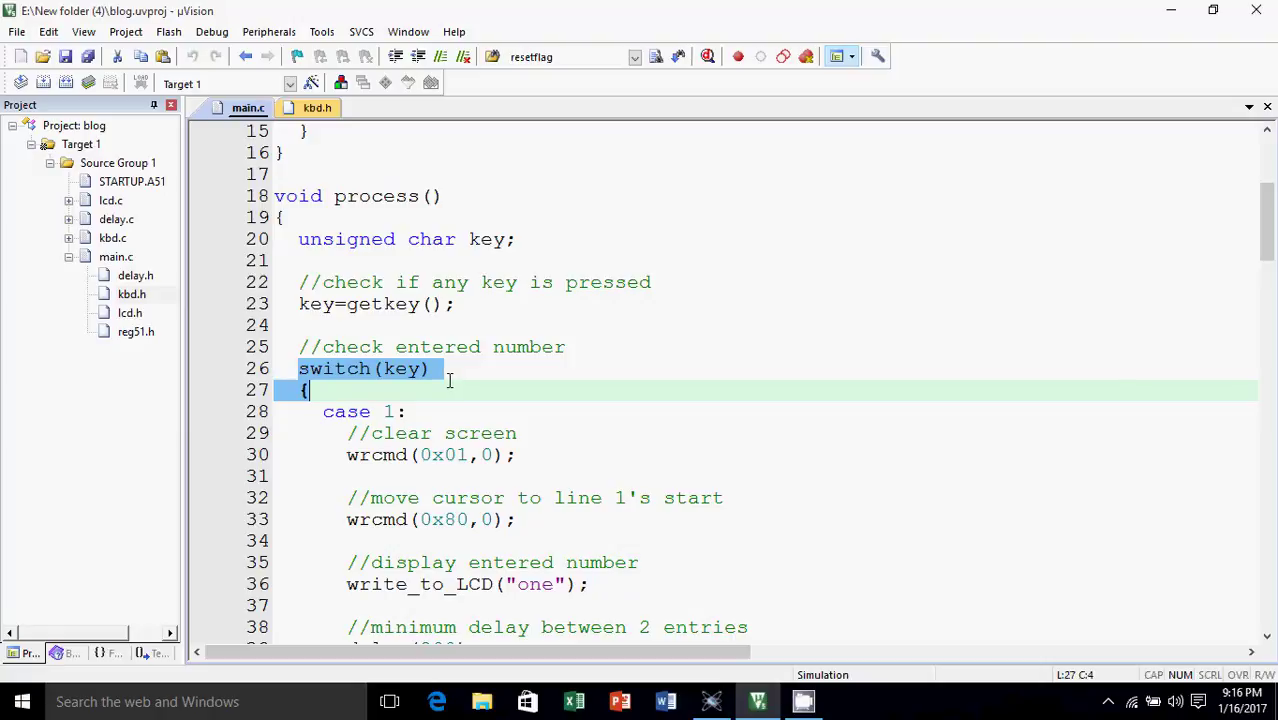
pyautogui.click(413, 433)
pyautogui.moveTo(323, 411); pyautogui.dragTo(413, 407)
pyautogui.press('Down')
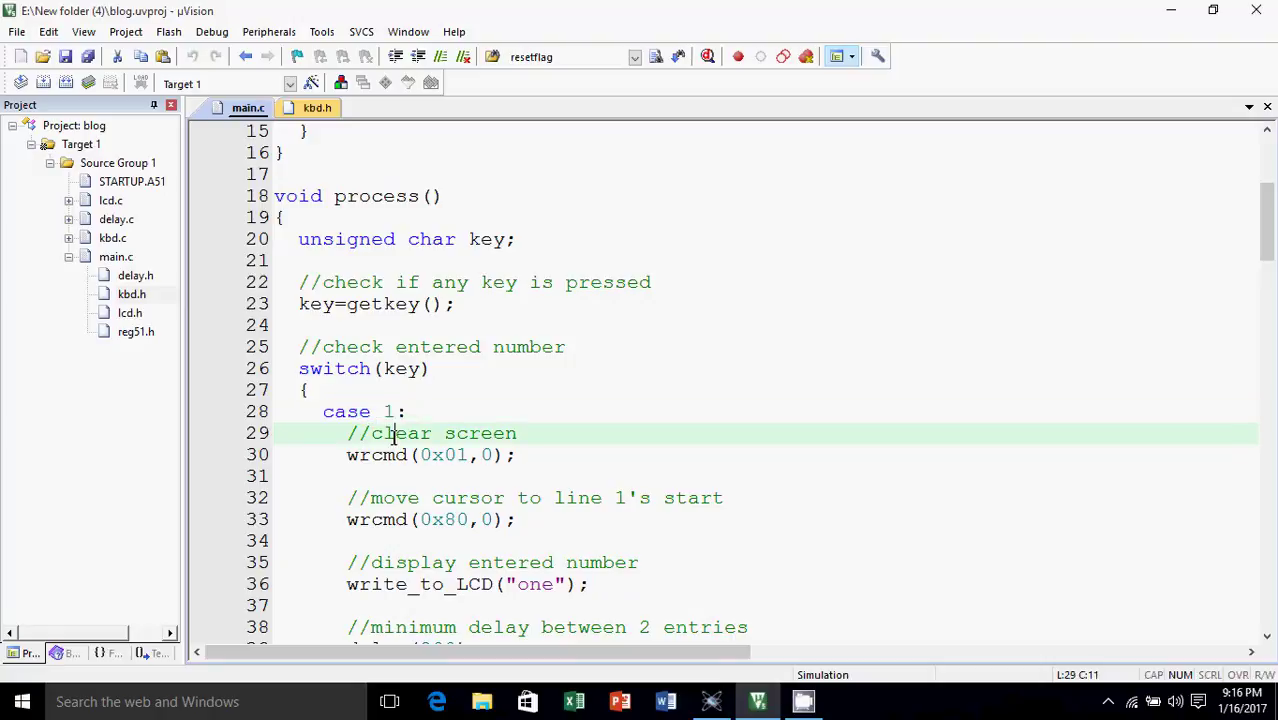
pyautogui.press('Down')
pyautogui.press('Down')
pyautogui.press('Down')
pyautogui.press('Down')
pyautogui.press('Down')
pyautogui.press('Down')
pyautogui.press('Down')
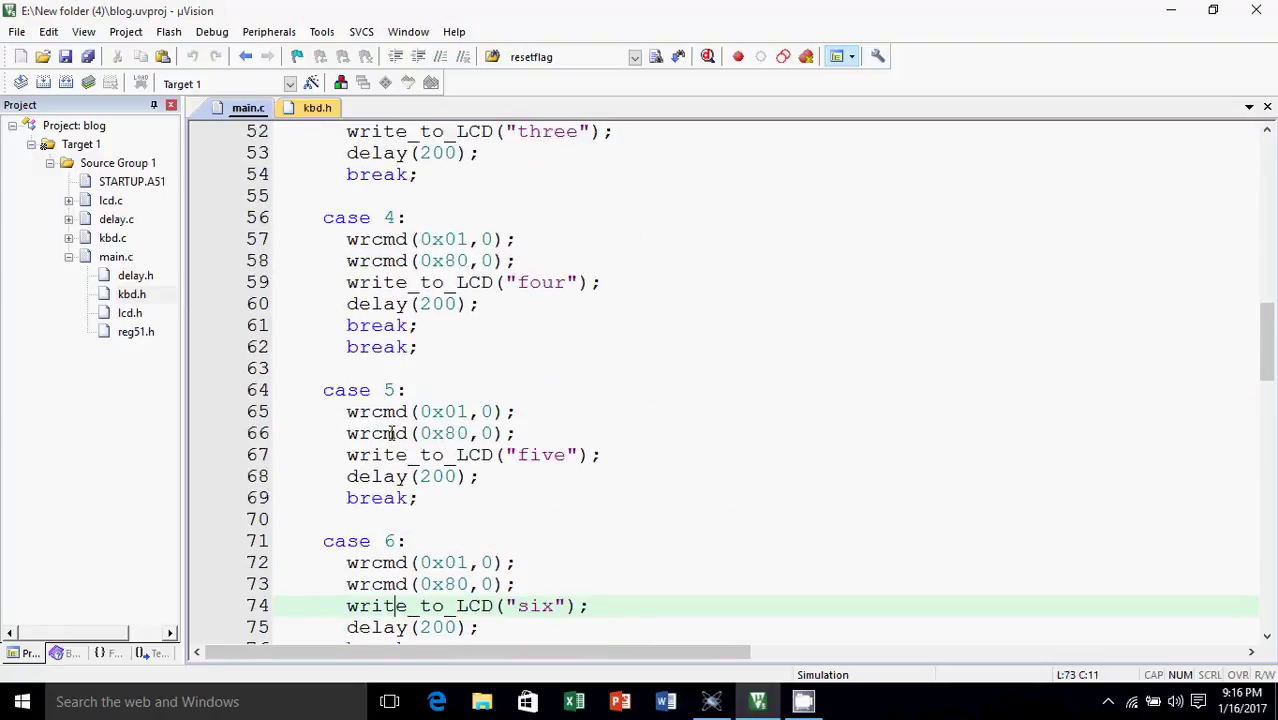
pyautogui.press('Down')
pyautogui.press('Down')
pyautogui.press('Down')
pyautogui.press('Up')
pyautogui.press('Up')
pyautogui.press('Up')
pyautogui.press('Up')
pyautogui.press('Up')
pyautogui.press('Up')
pyautogui.press('Up')
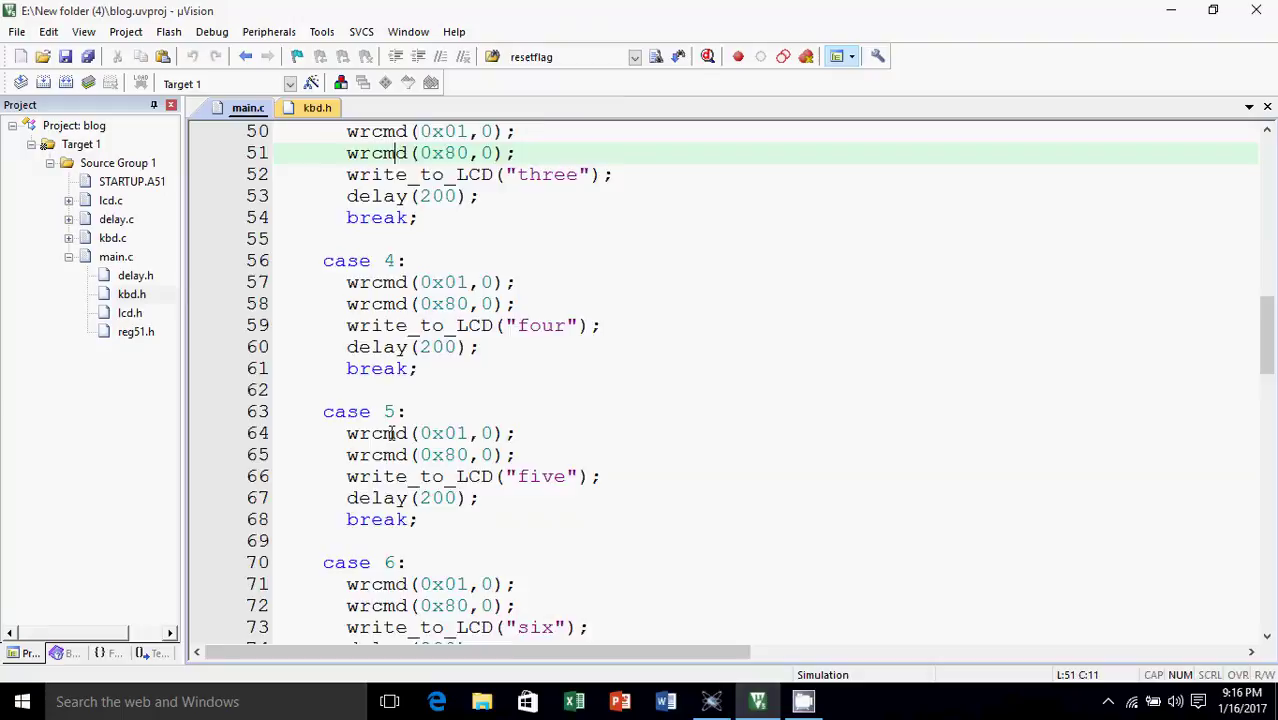
pyautogui.press('Up')
pyautogui.press('Up')
pyautogui.press('Up')
pyautogui.press('Up')
pyautogui.press('Up')
pyautogui.press('Up')
pyautogui.press('Up')
pyautogui.press('Up')
pyautogui.press('Up')
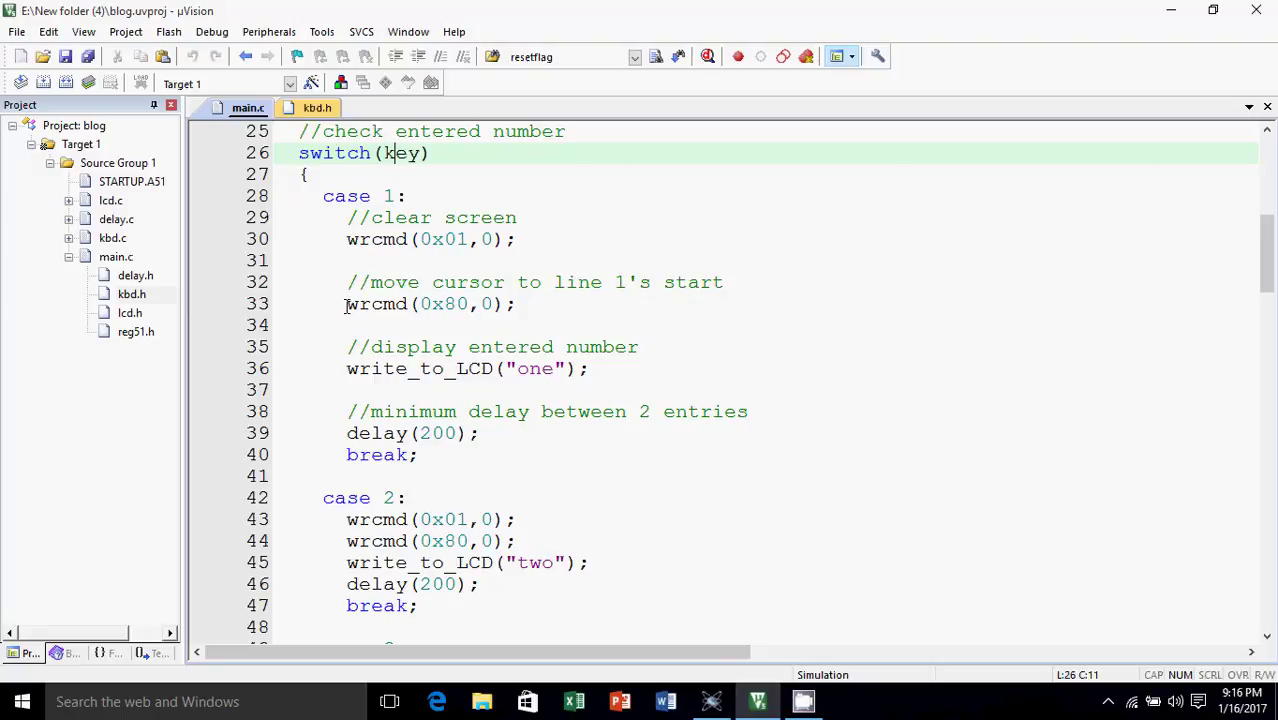
pyautogui.moveTo(346, 305); pyautogui.dragTo(503, 304)
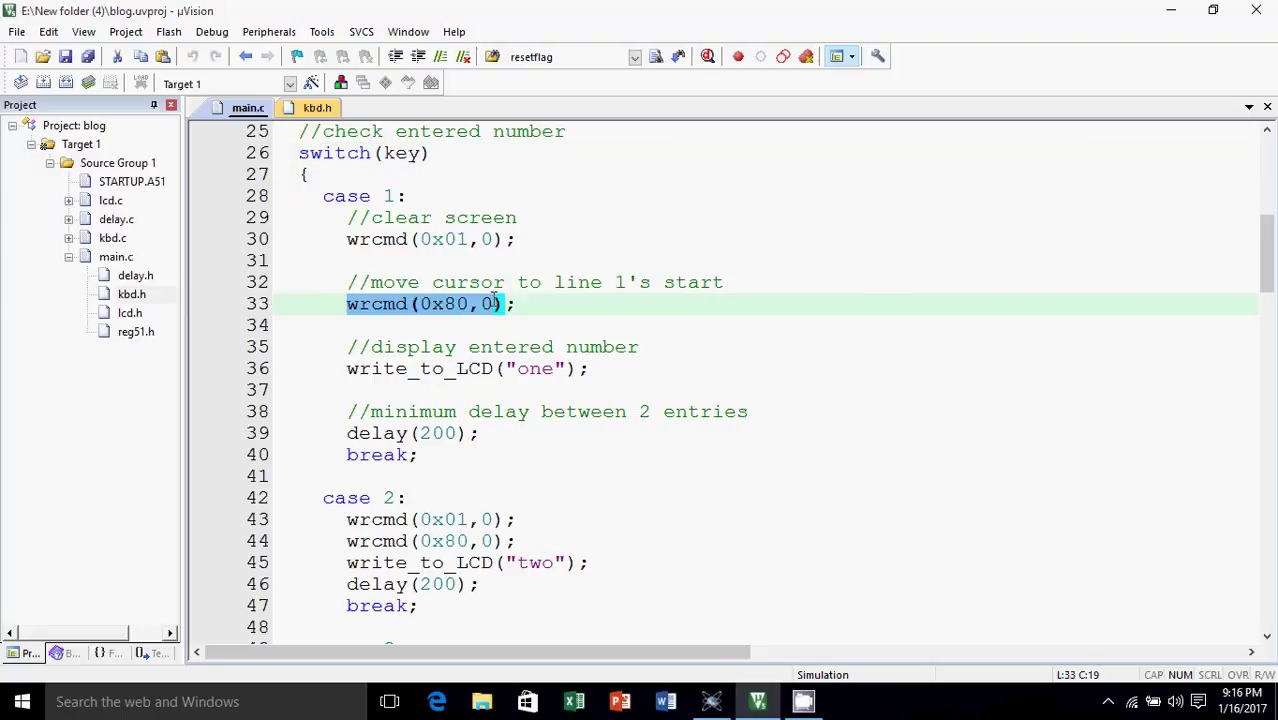
pyautogui.moveTo(346, 369); pyautogui.dragTo(563, 371)
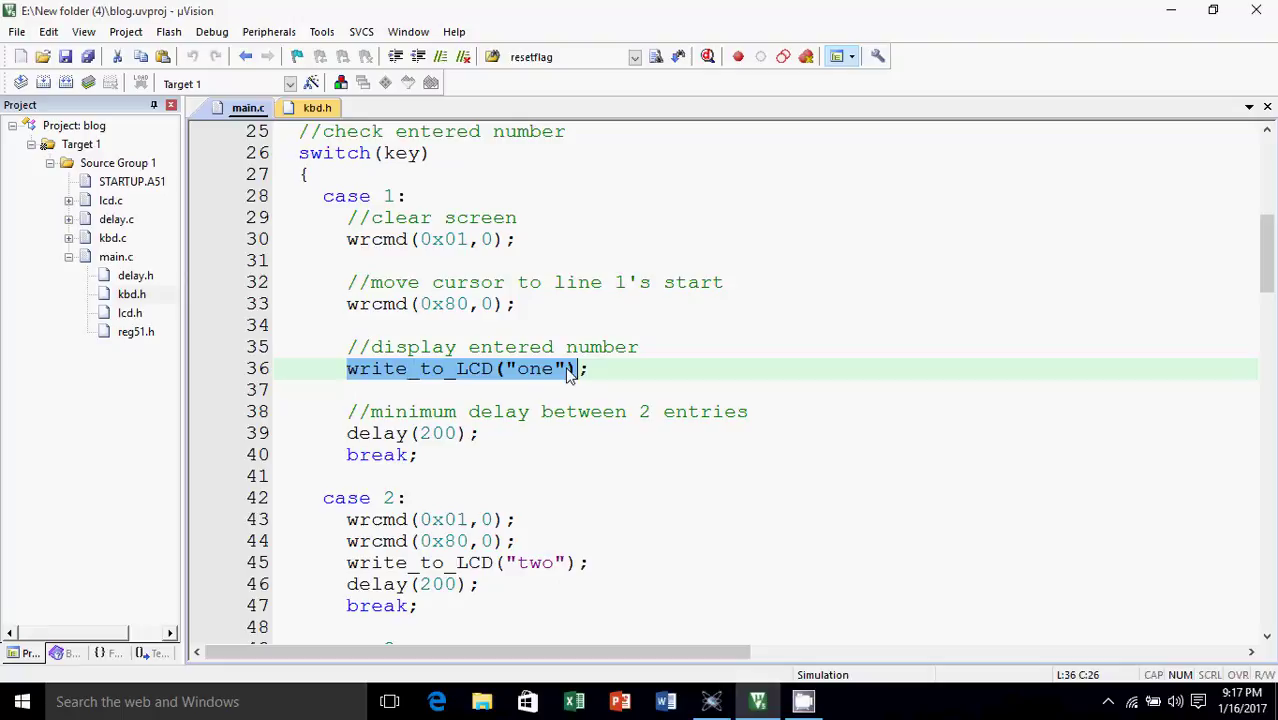
pyautogui.click(555, 369)
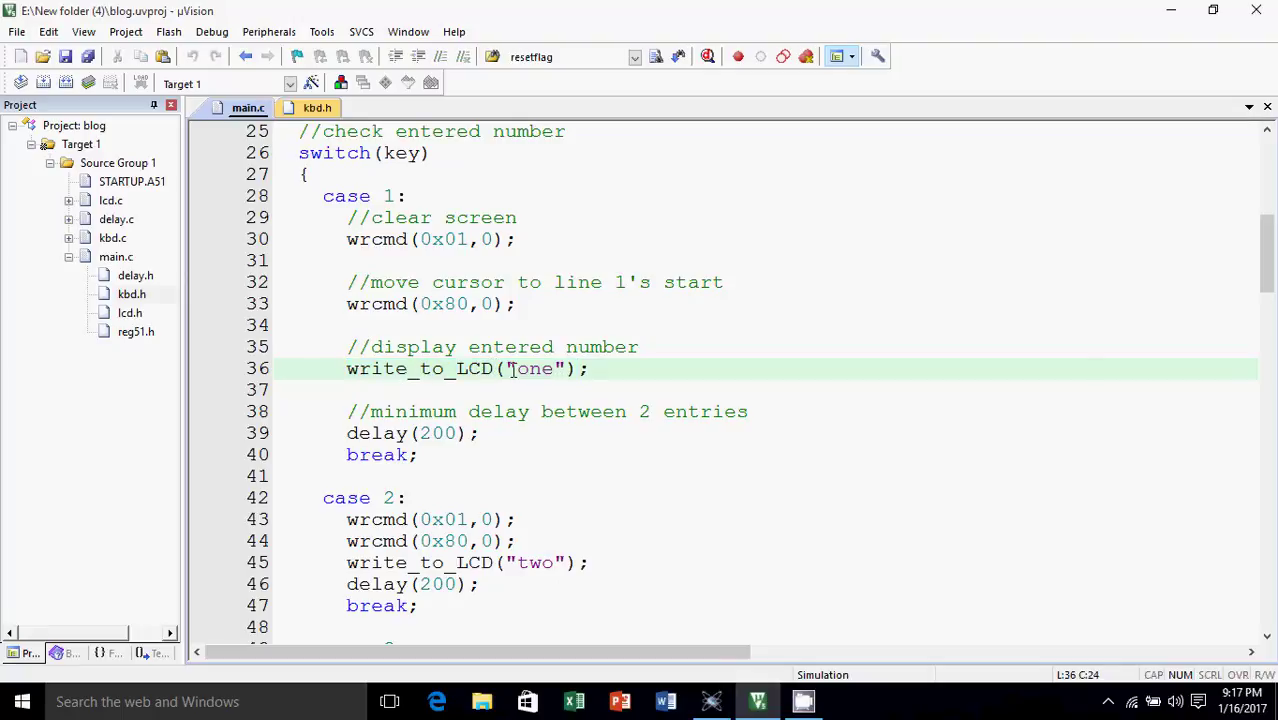
pyautogui.click(371, 452)
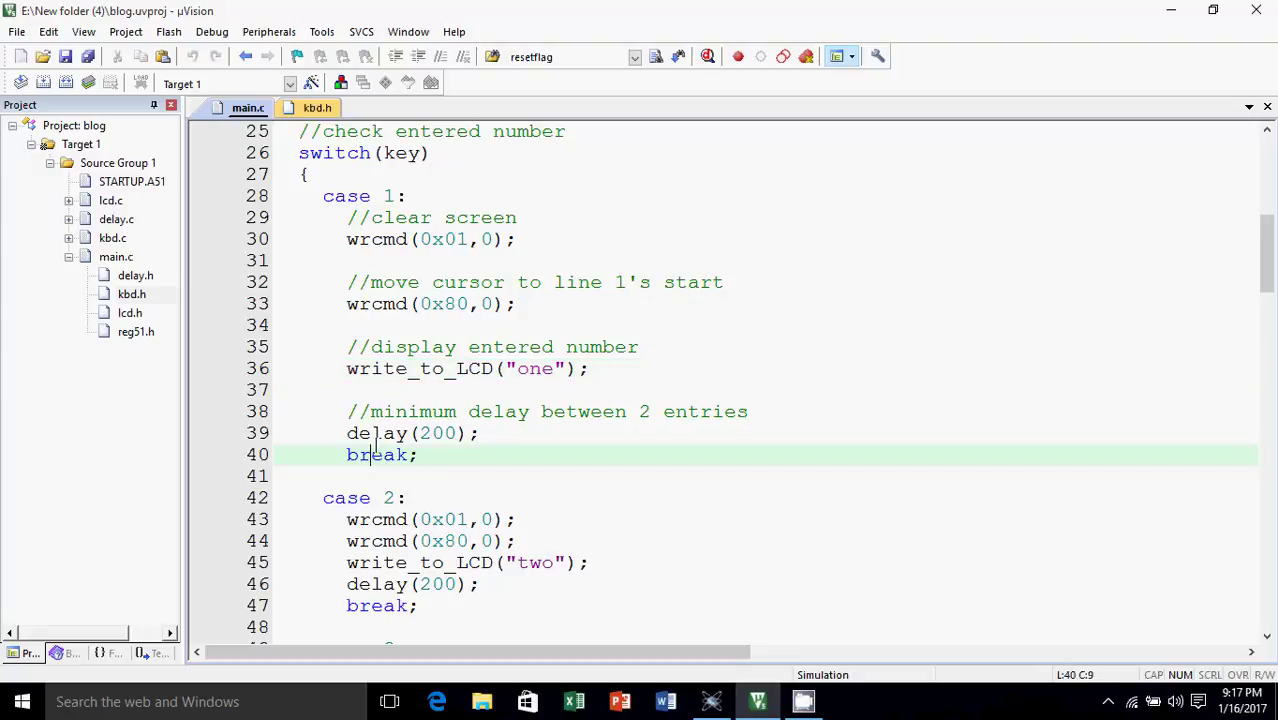
pyautogui.press('Down')
pyautogui.press('Down')
pyautogui.press('Down')
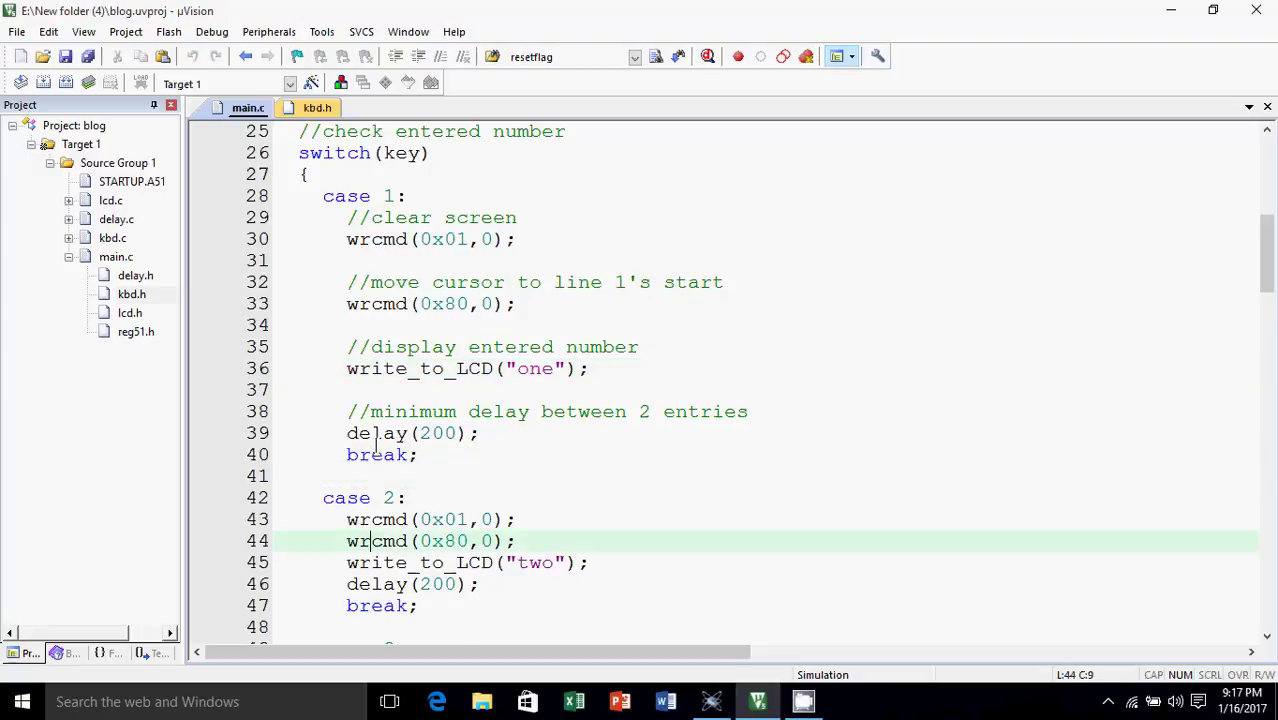
pyautogui.press('Down')
pyautogui.press('Down')
pyautogui.press('Down')
pyautogui.press('Down')
pyautogui.press('Down')
pyautogui.press('Down')
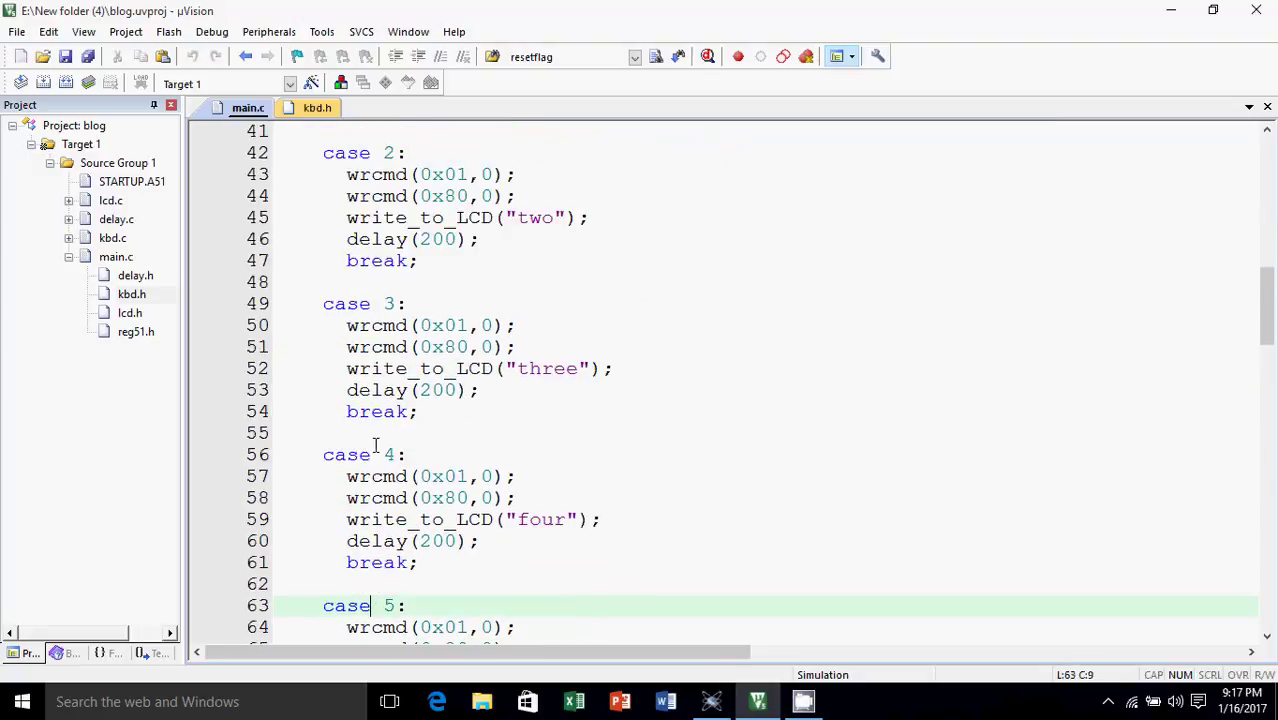
pyautogui.press('Down')
pyautogui.press('Down')
pyautogui.press('Down')
pyautogui.press('Down')
pyautogui.press('Down')
pyautogui.press('Down')
pyautogui.press('Down')
pyautogui.press('Down')
pyautogui.press('Down')
pyautogui.press('Down')
pyautogui.press('Down')
pyautogui.press('Down')
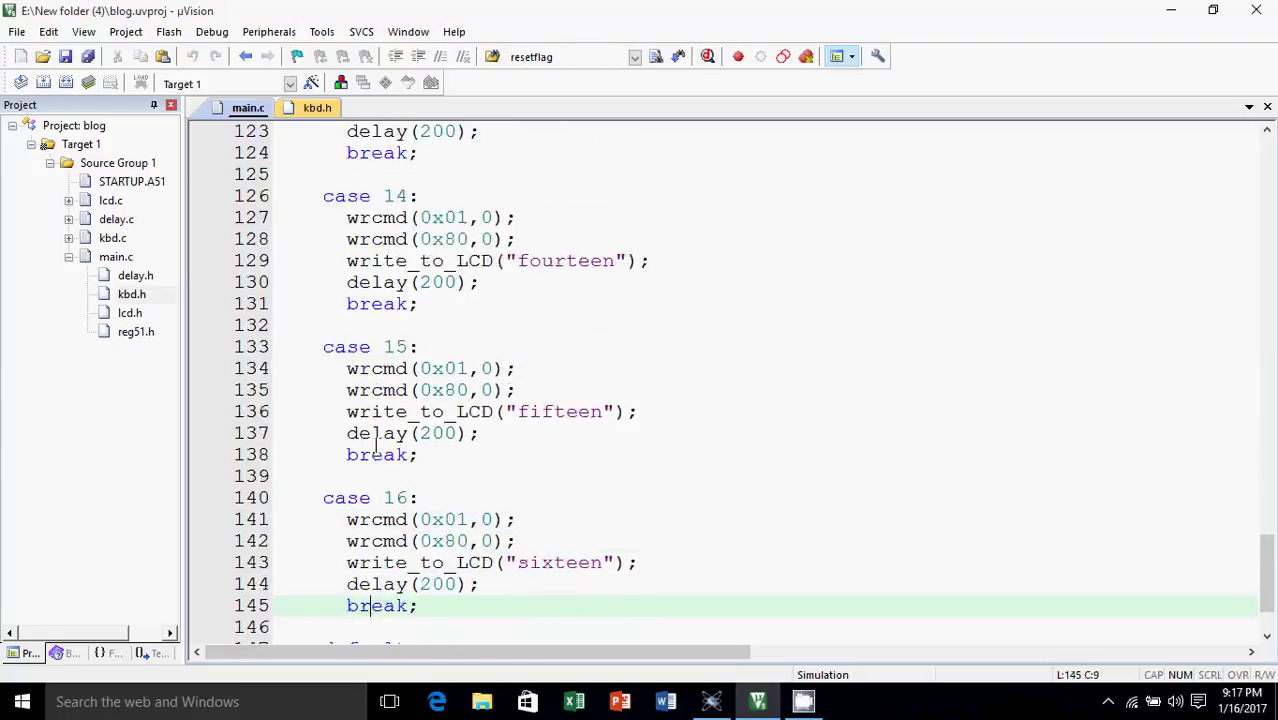
pyautogui.press('Down')
pyautogui.press('Down')
pyautogui.press('Down')
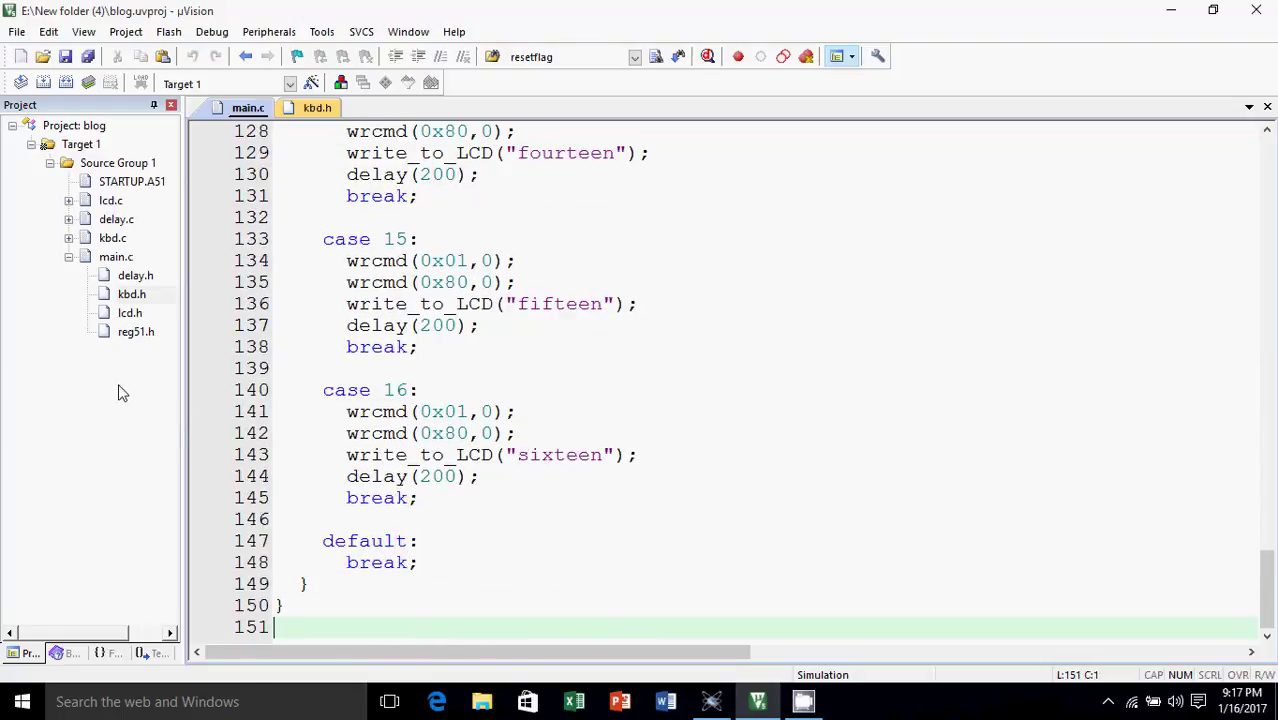
pyautogui.moveTo(1266, 590); pyautogui.dragTo(1226, 232)
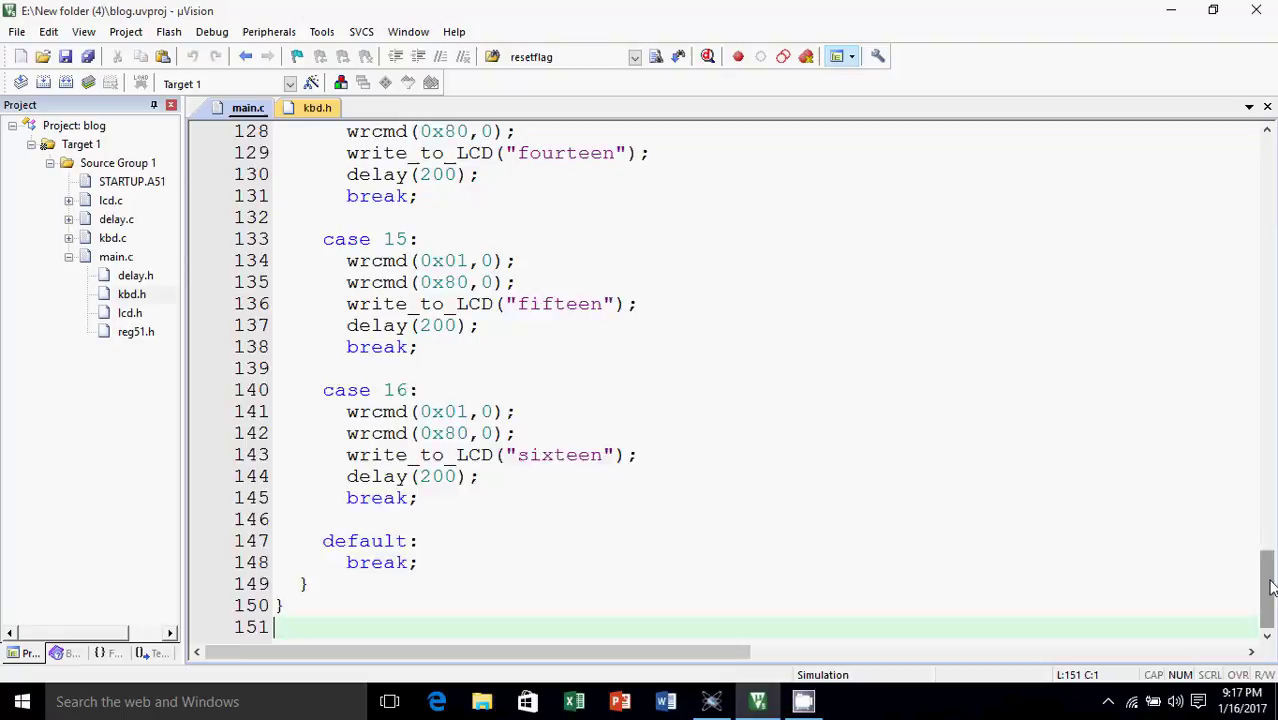
pyautogui.scroll(1, 1222, 225)
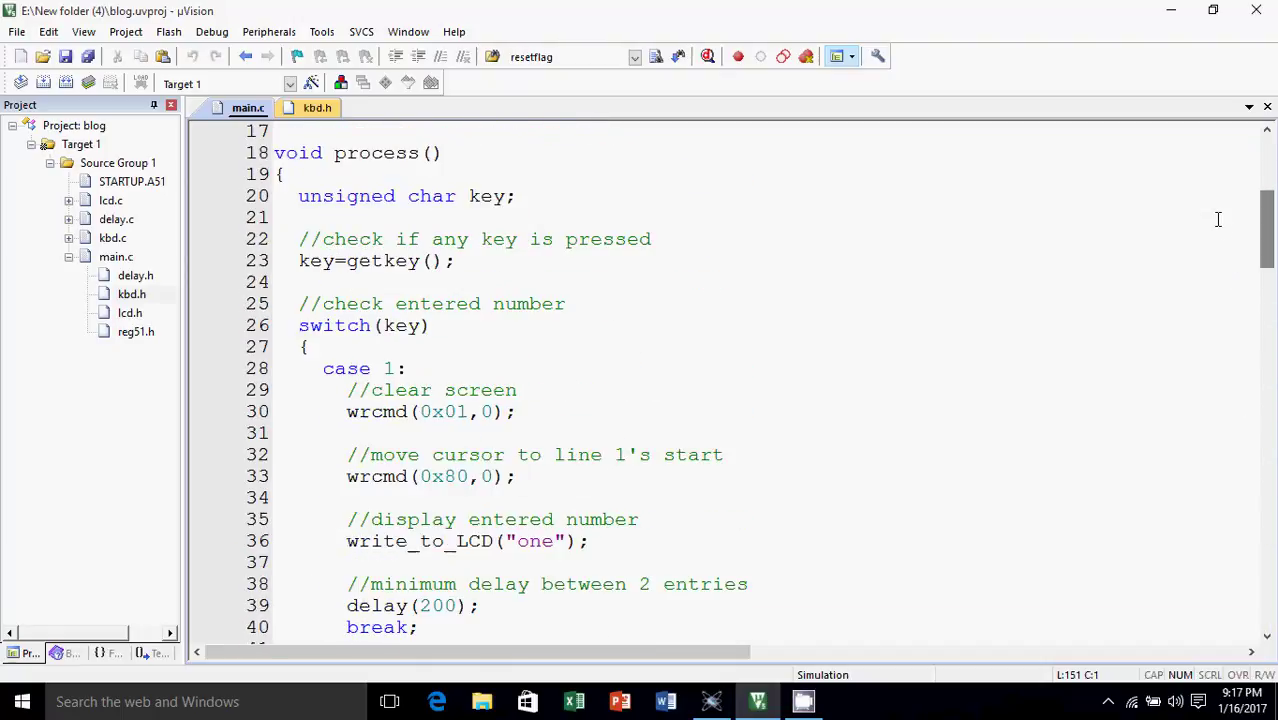
pyautogui.click(368, 261)
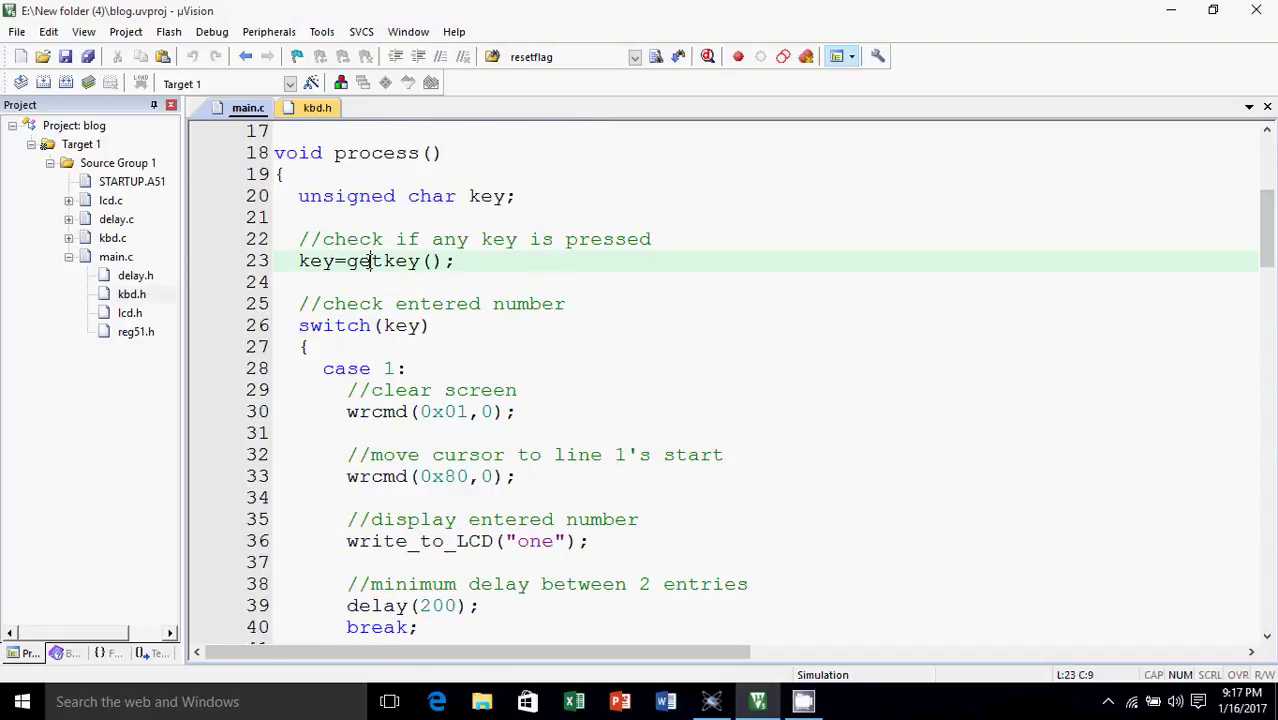
# Step: Open kbd.c from the Project pane and scroll to its top
pyautogui.click(69, 257)
pyautogui.click(105, 239)
pyautogui.doubleClick(105, 240)
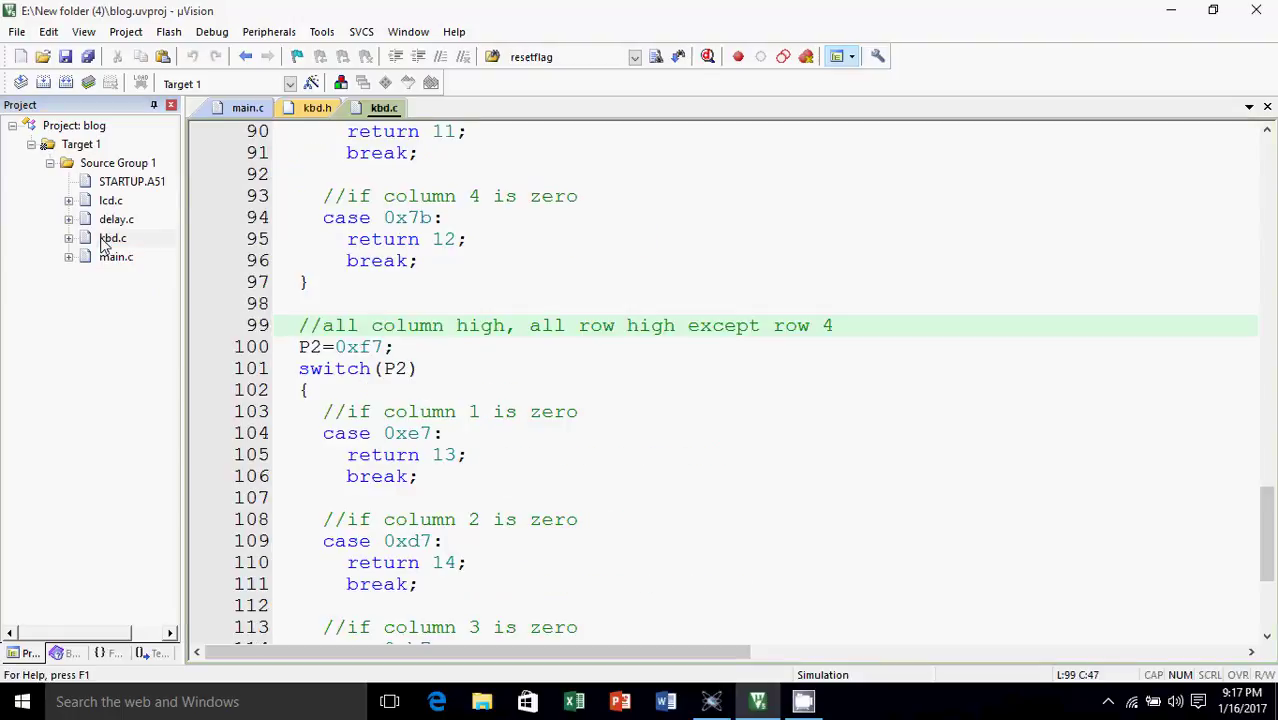
pyautogui.click(432, 131)
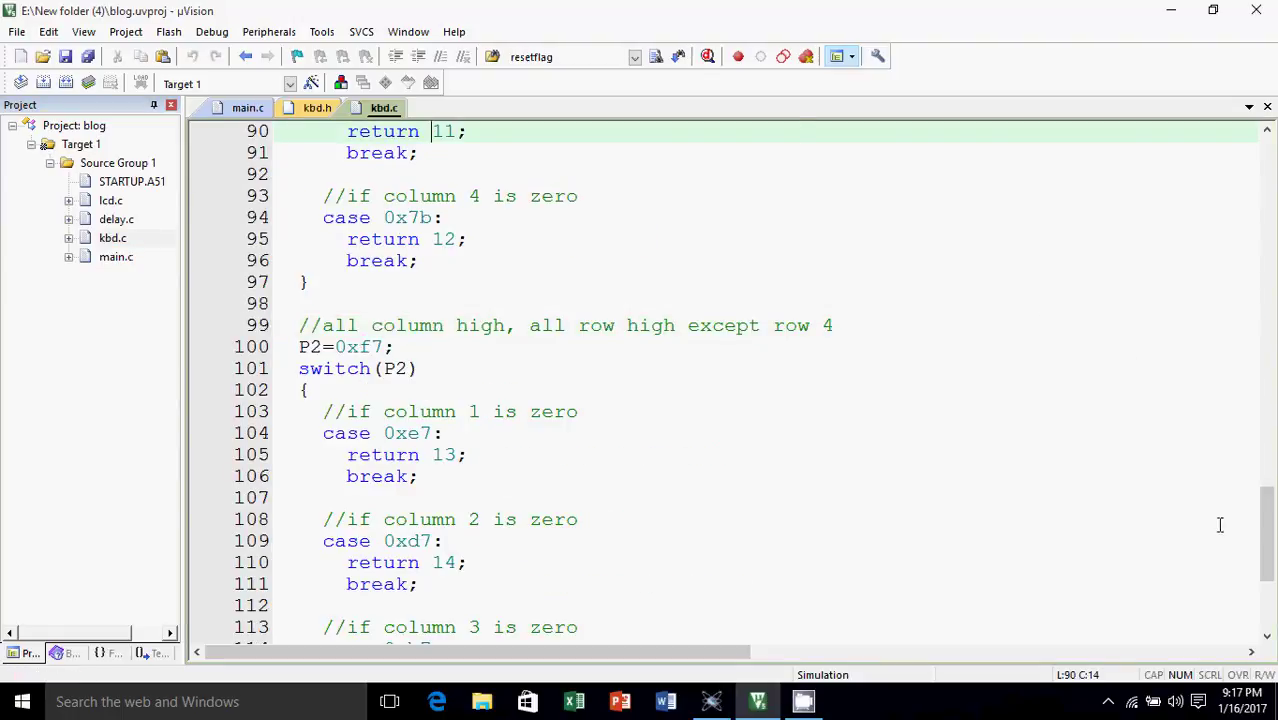
pyautogui.moveTo(1268, 524); pyautogui.dragTo(1262, 170)
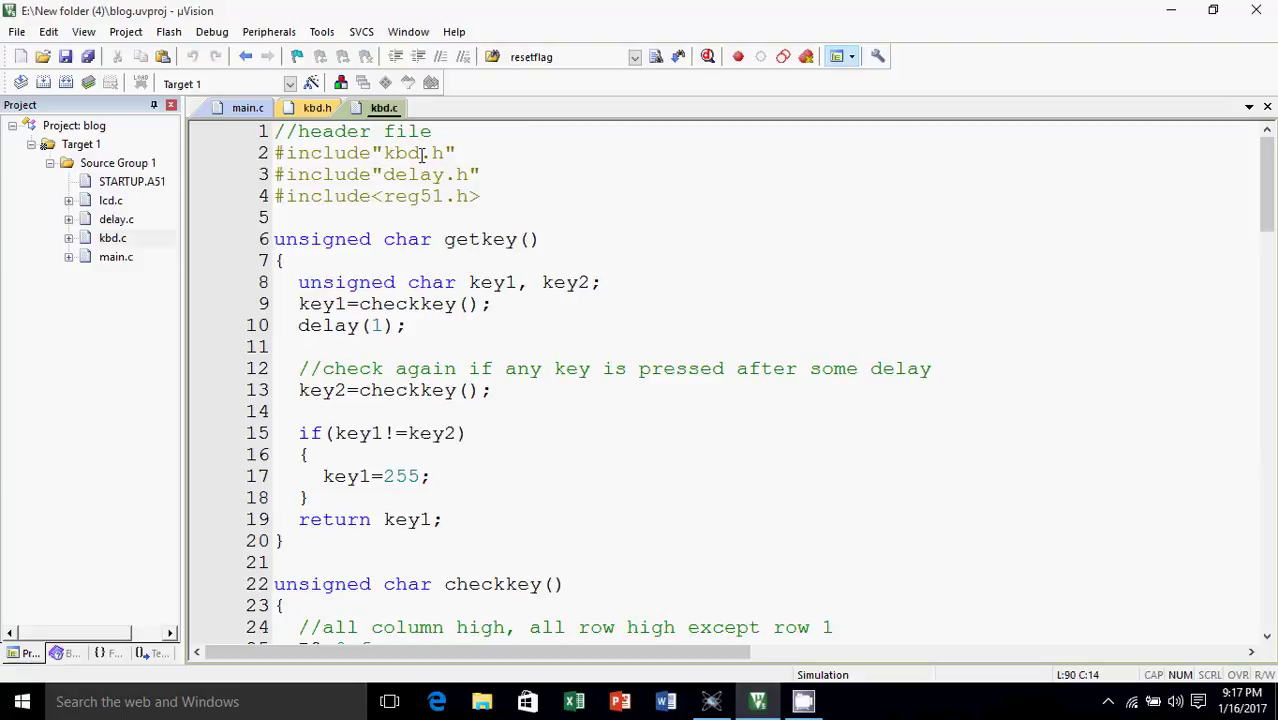
# Step: Point out the checkkey and getkey declarations in kbd.h, then return to kbd.c
pyautogui.click(300, 107)
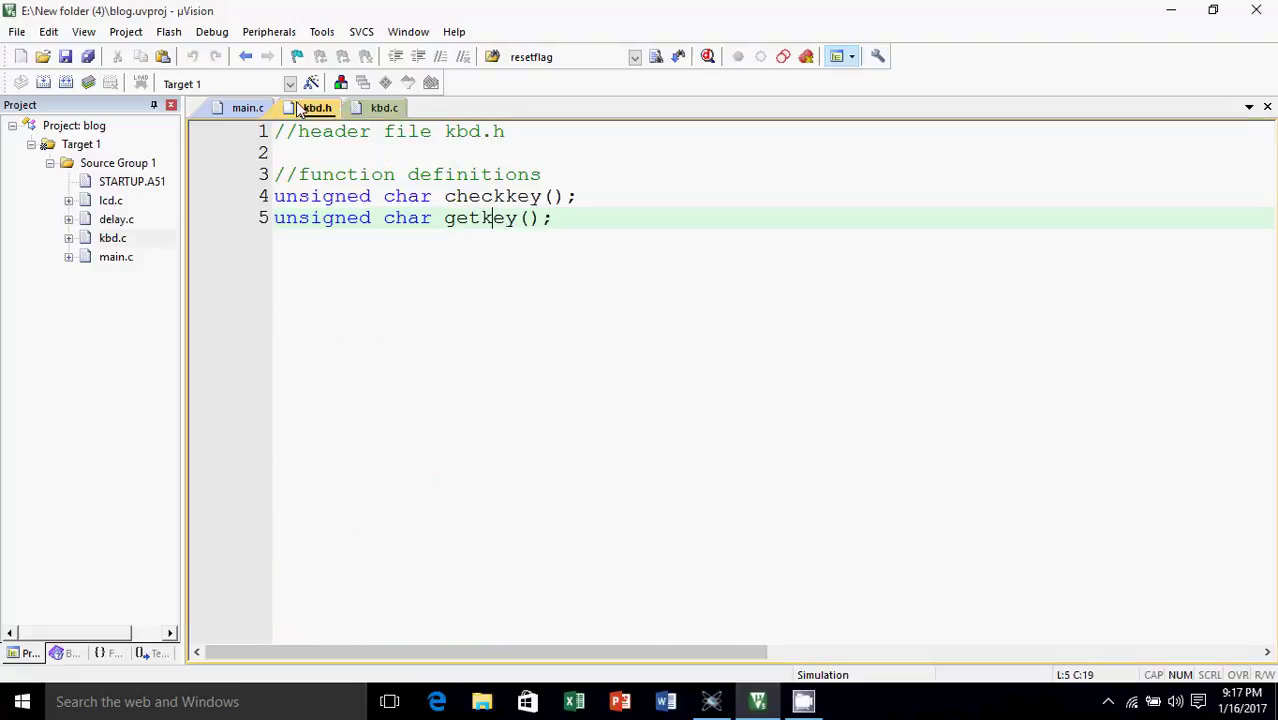
pyautogui.moveTo(447, 196); pyautogui.dragTo(573, 196)
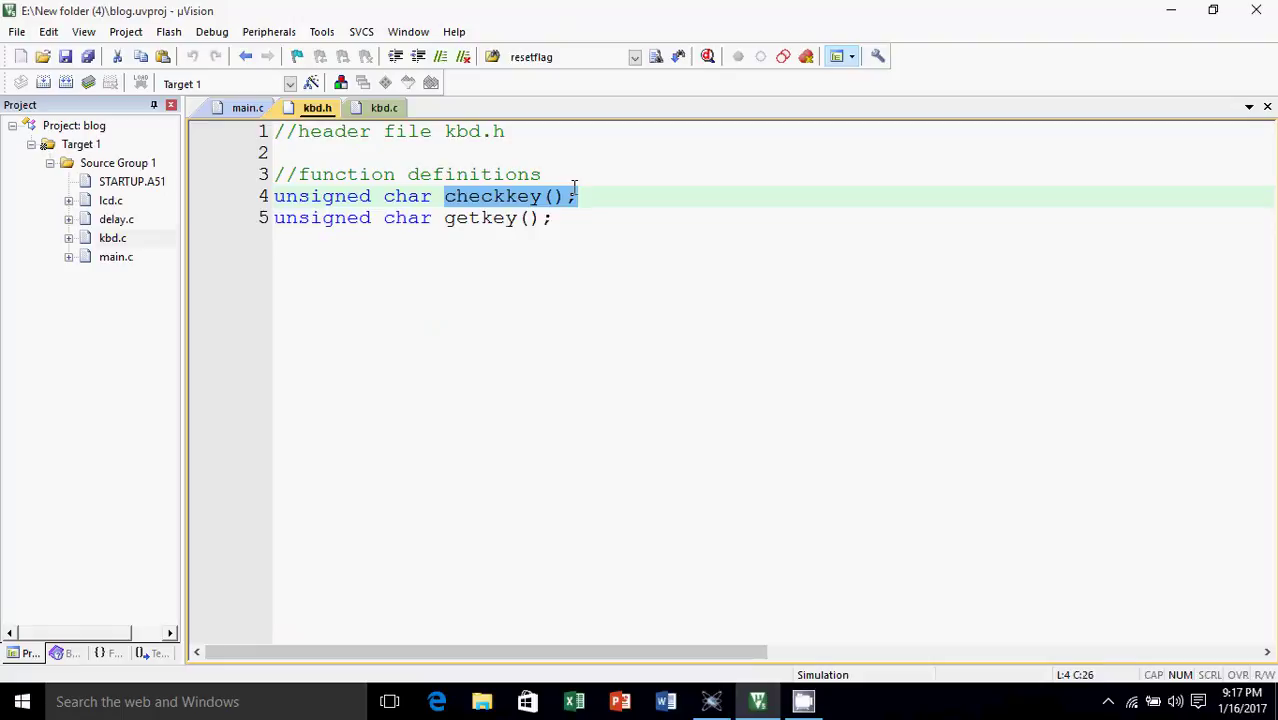
pyautogui.click(456, 220)
pyautogui.click(372, 112)
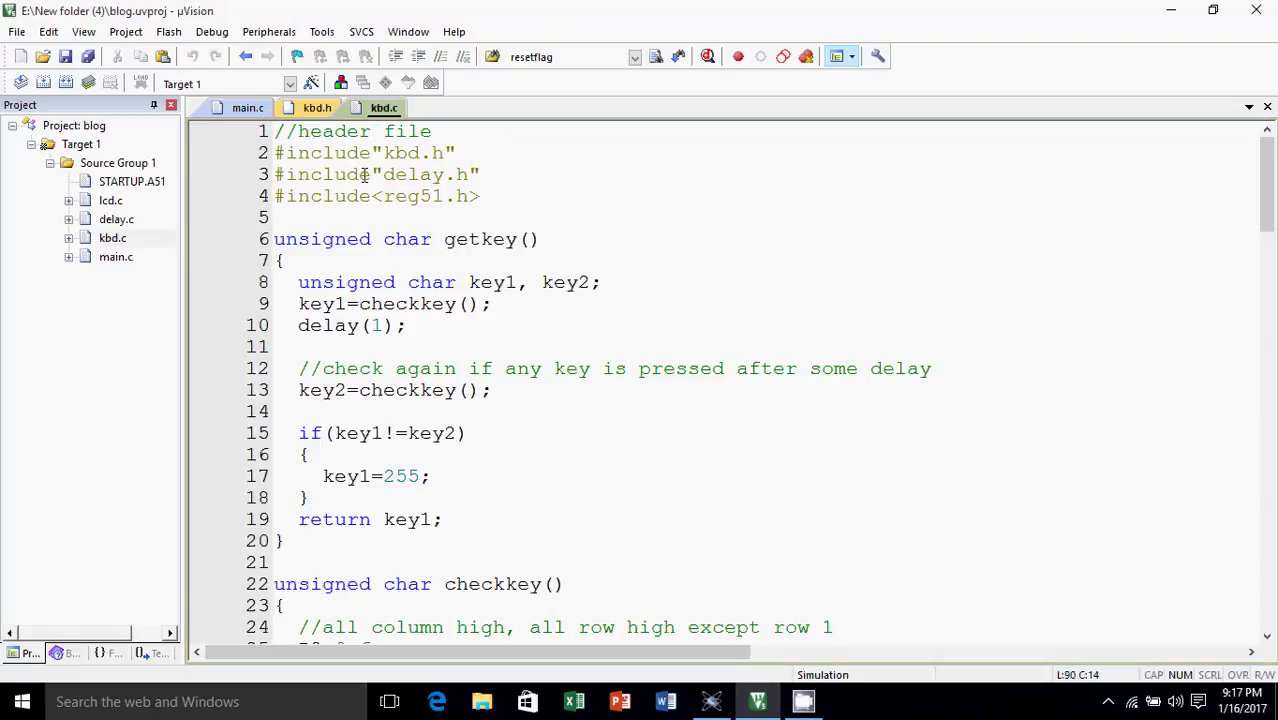
# Step: Walk through getkey, highlighting its first checkkey call
pyautogui.click(358, 239)
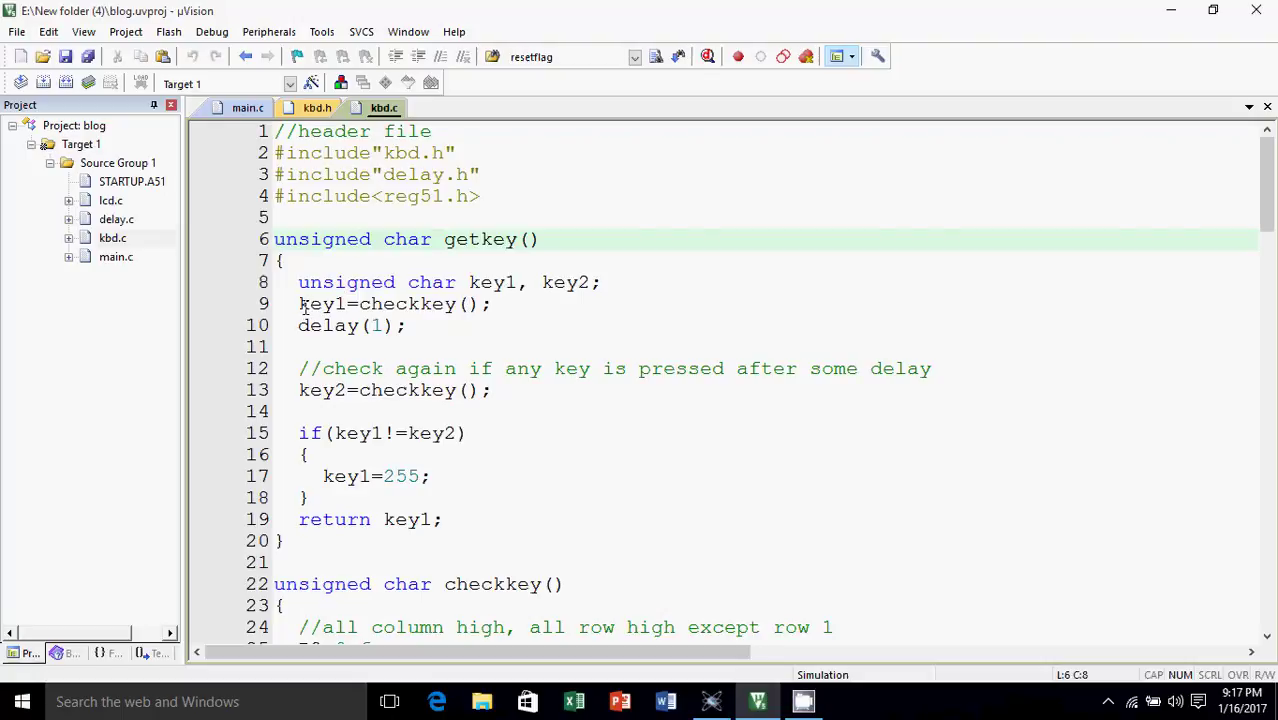
pyautogui.moveTo(300, 305); pyautogui.dragTo(491, 304)
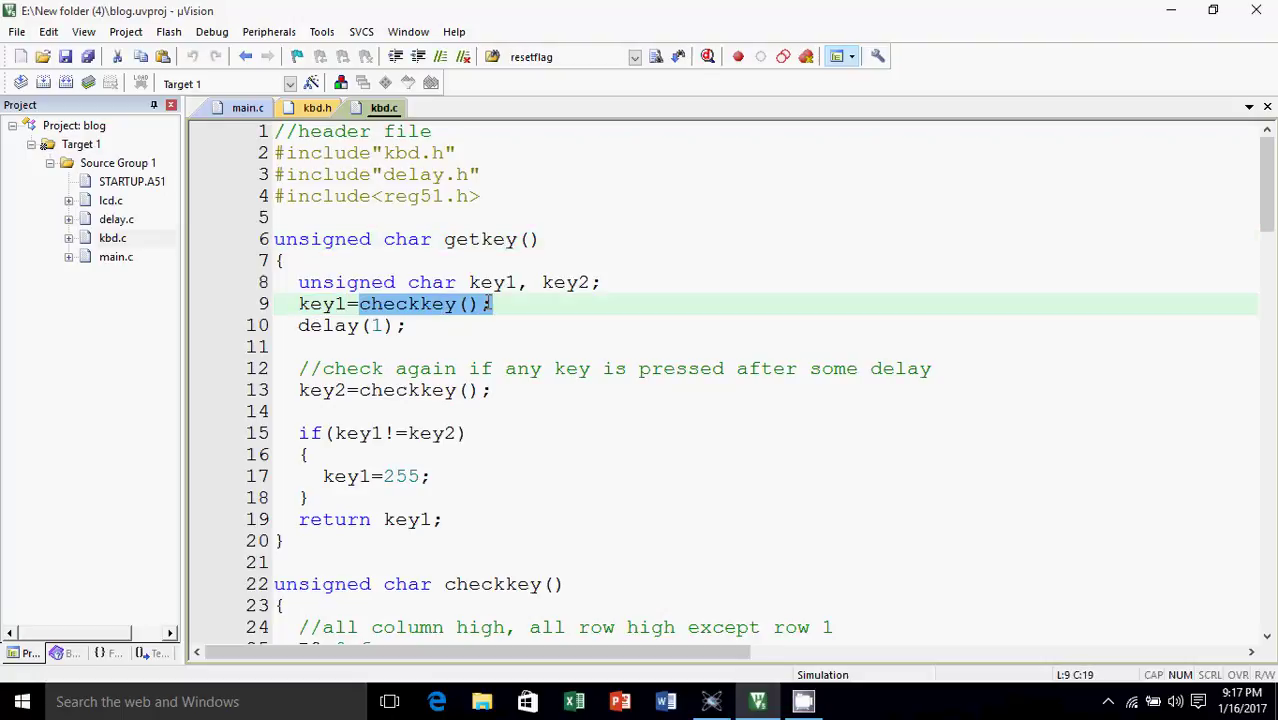
pyautogui.click(456, 314)
# Step: Move down into checkkey and highlight the row 1 scan assignment P2=0xfe
pyautogui.press('Down')
pyautogui.press('Down')
pyautogui.press('Down')
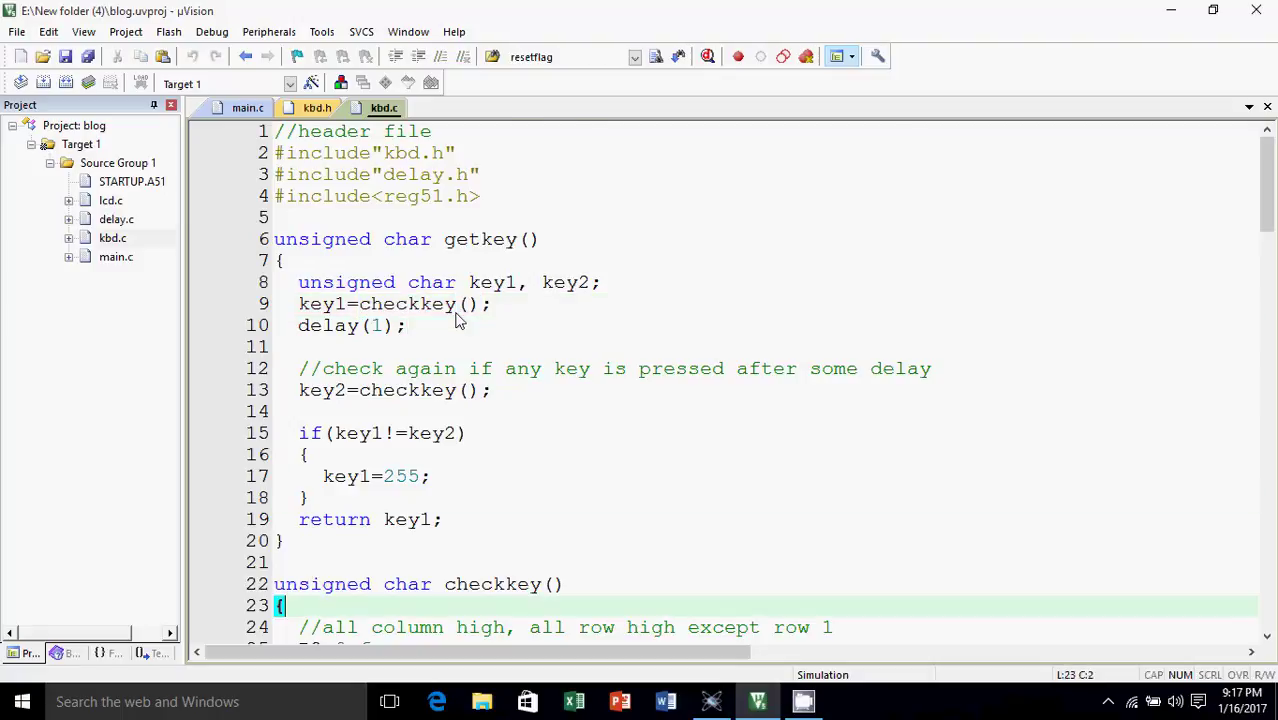
pyautogui.press('Down')
pyautogui.press('Down')
pyautogui.press('Down')
pyautogui.press('Down')
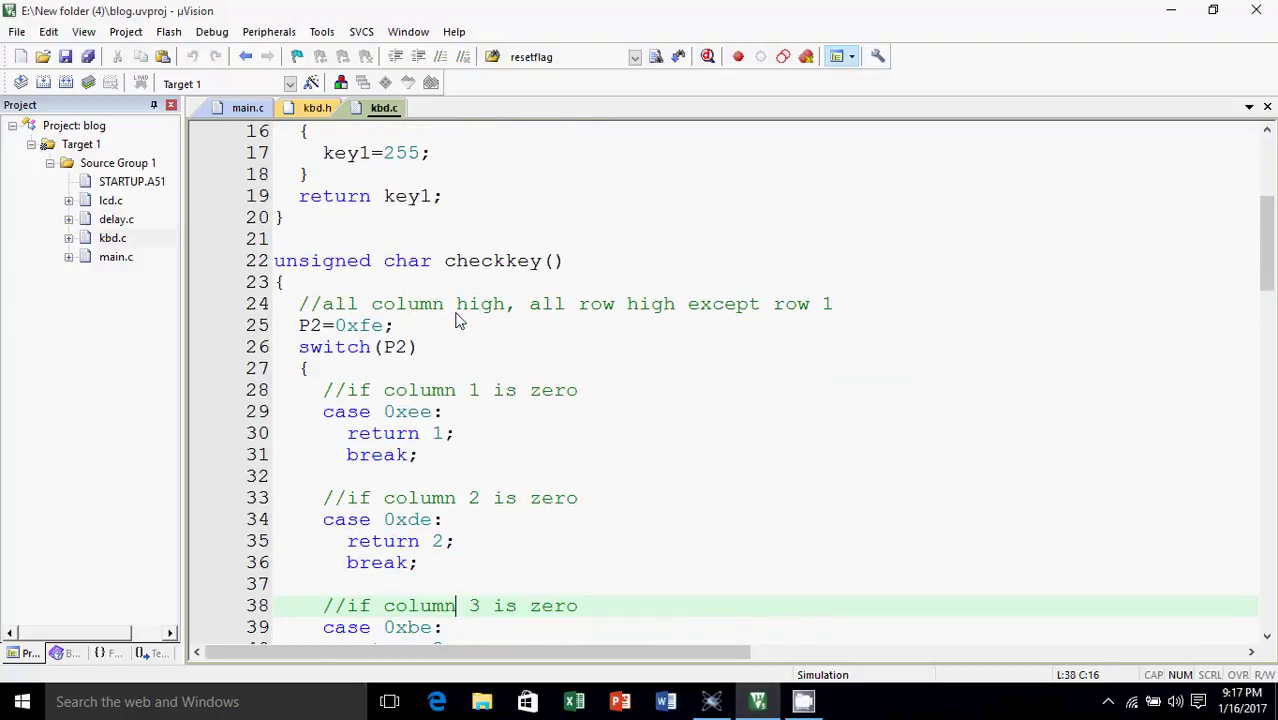
pyautogui.press('Down')
pyautogui.press('Down')
pyautogui.press('Down')
pyautogui.press('Down')
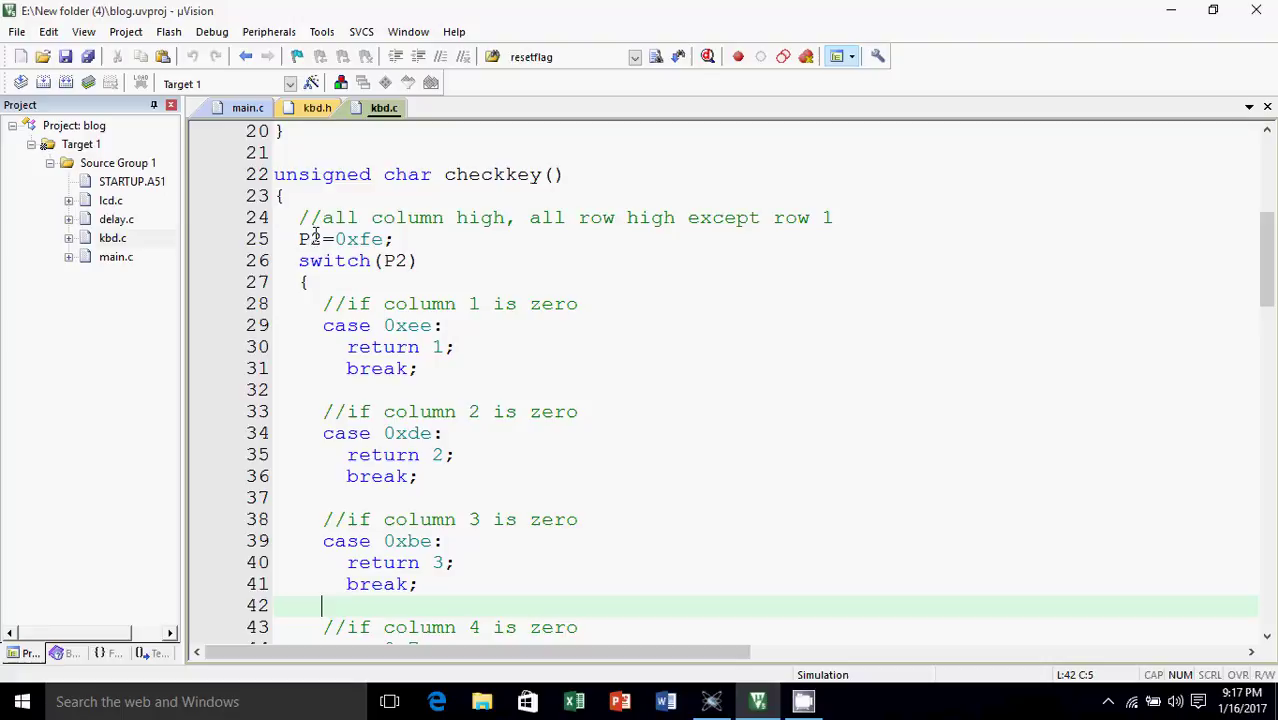
pyautogui.moveTo(299, 239); pyautogui.dragTo(391, 243)
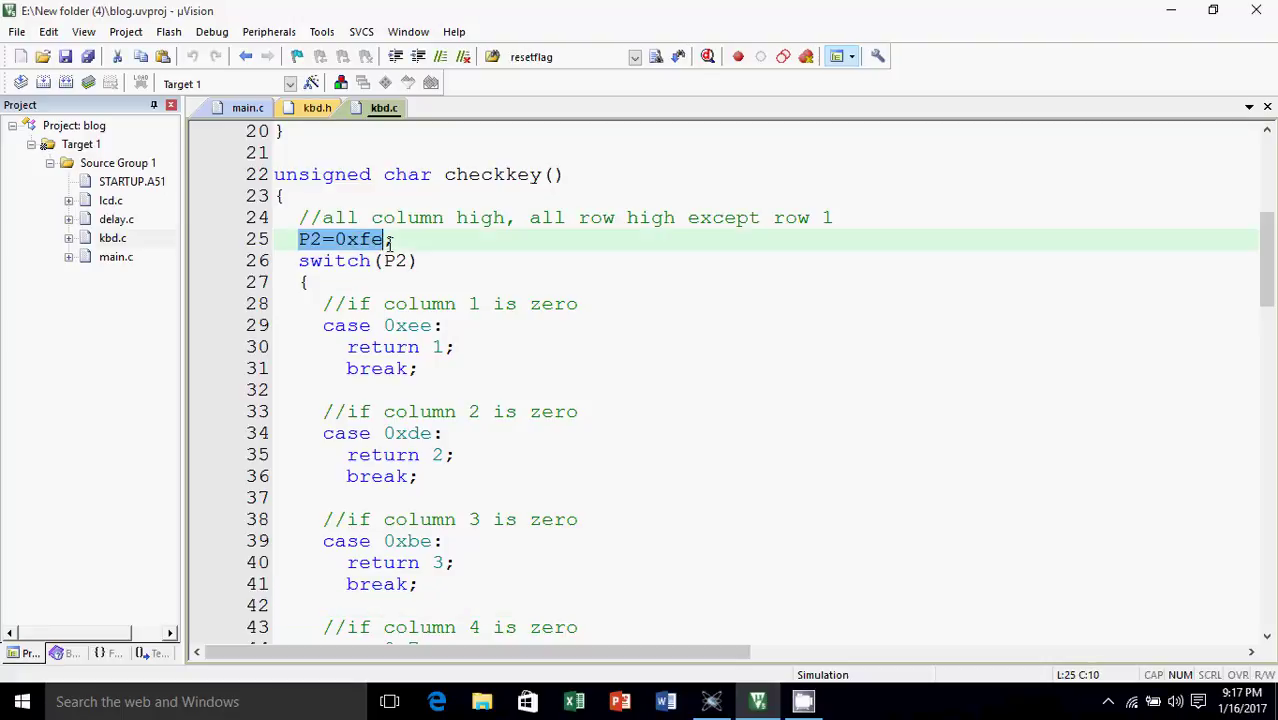
pyautogui.click(391, 243)
# Step: Bring up Proteus to review the 80C51 wiring to the 4x4 keypad and LM016L LCD
pyautogui.click(711, 701)
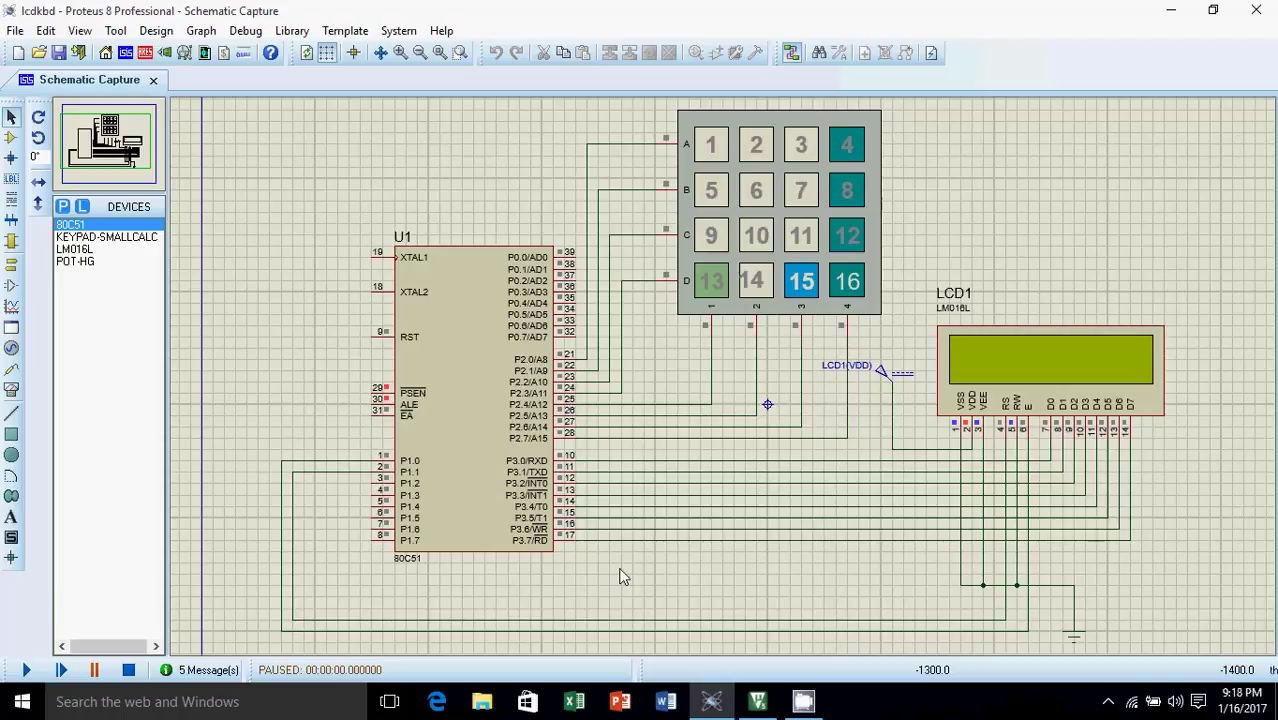
# Step: Highlight the 0xee row 1 column 1 case and compare it with the Proteus keypad
pyautogui.click(750, 712)
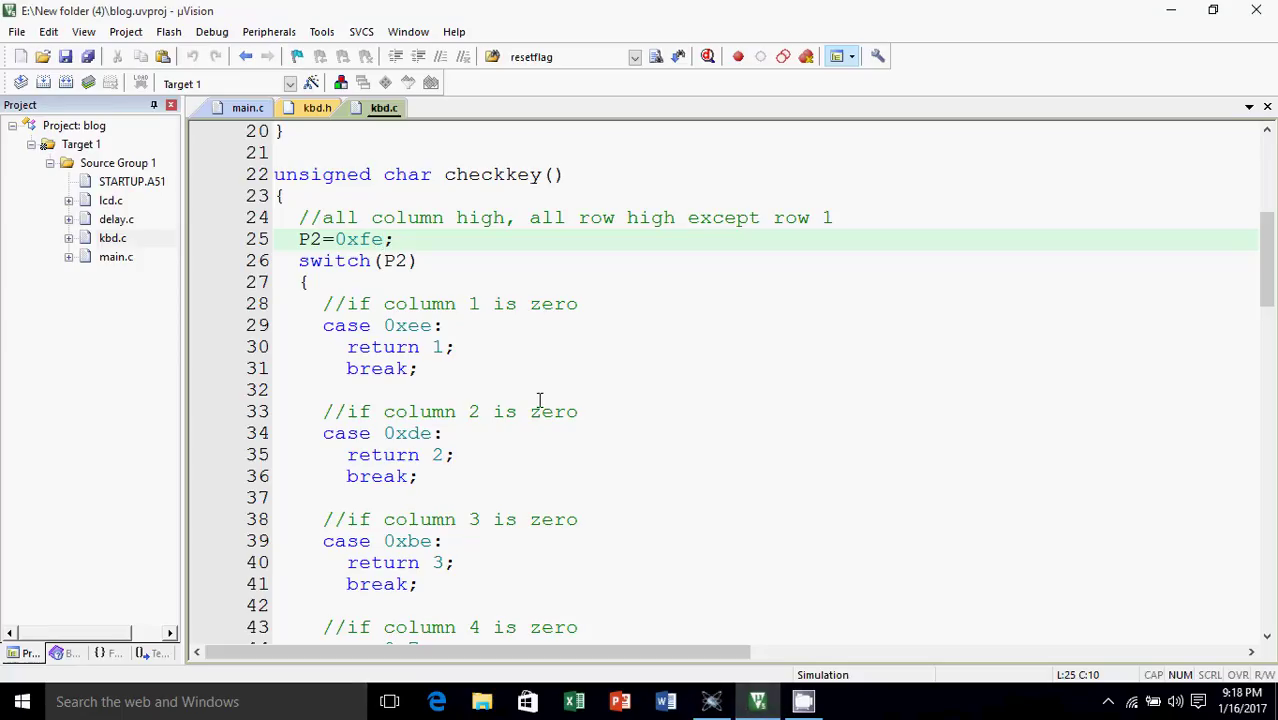
pyautogui.moveTo(408, 325)
pyautogui.mouseDown()
pyautogui.moveTo(437, 325)
pyautogui.moveTo(447, 347)
pyautogui.mouseUp()
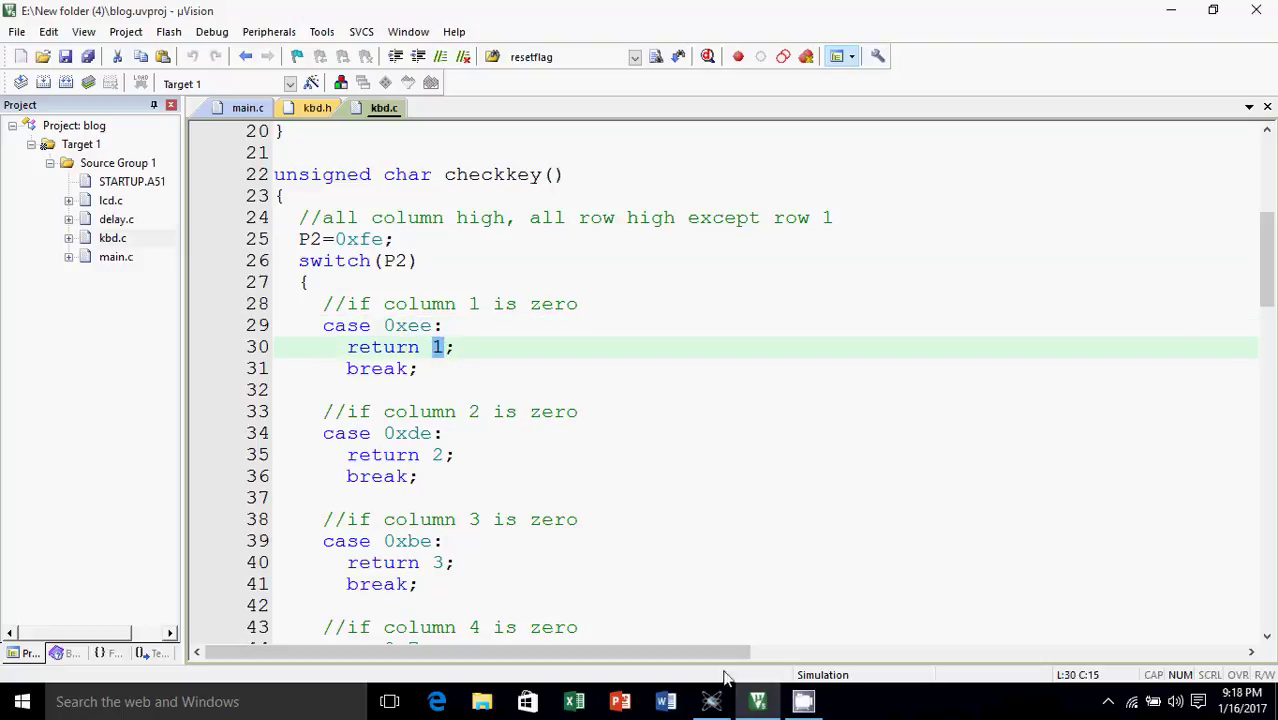
pyautogui.click(713, 701)
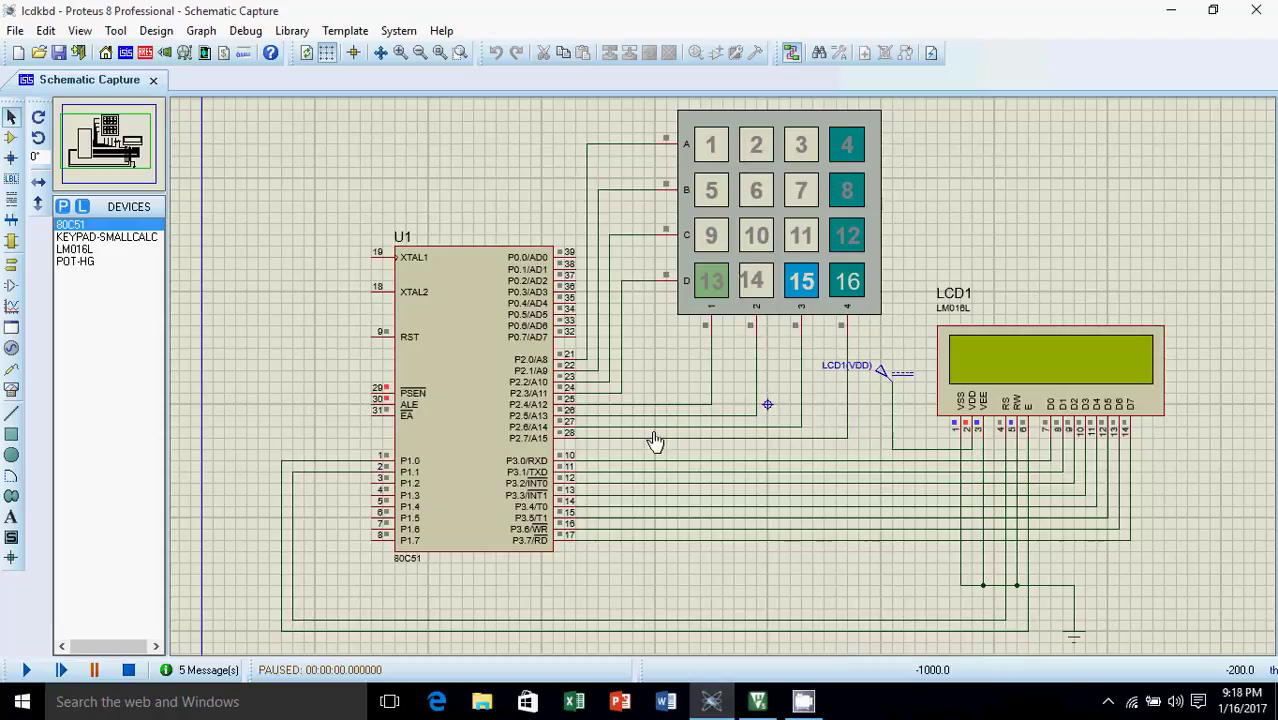
pyautogui.hotkey('alt', 'Tab')
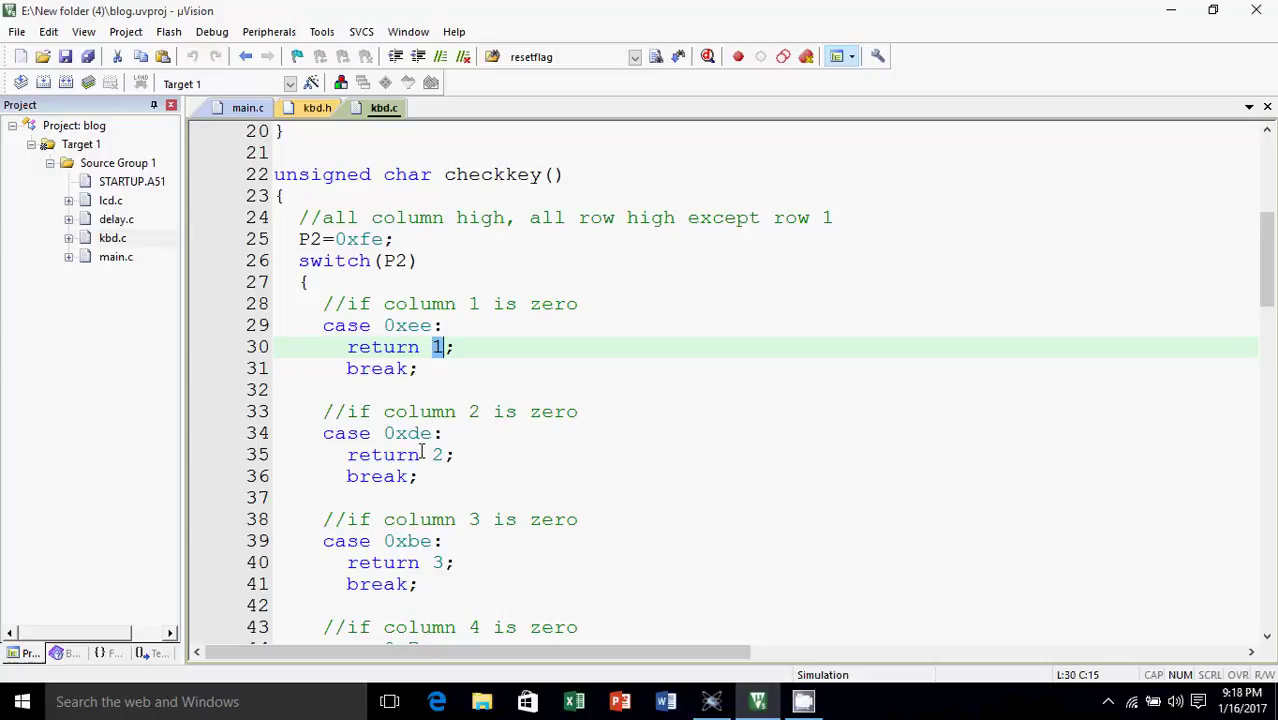
# Step: Highlight the 0xde column 2 case and the row 2 assignment P2=0xfd, then check the schematic
pyautogui.moveTo(408, 433)
pyautogui.mouseDown()
pyautogui.moveTo(432, 433)
pyautogui.moveTo(442, 457)
pyautogui.mouseUp()
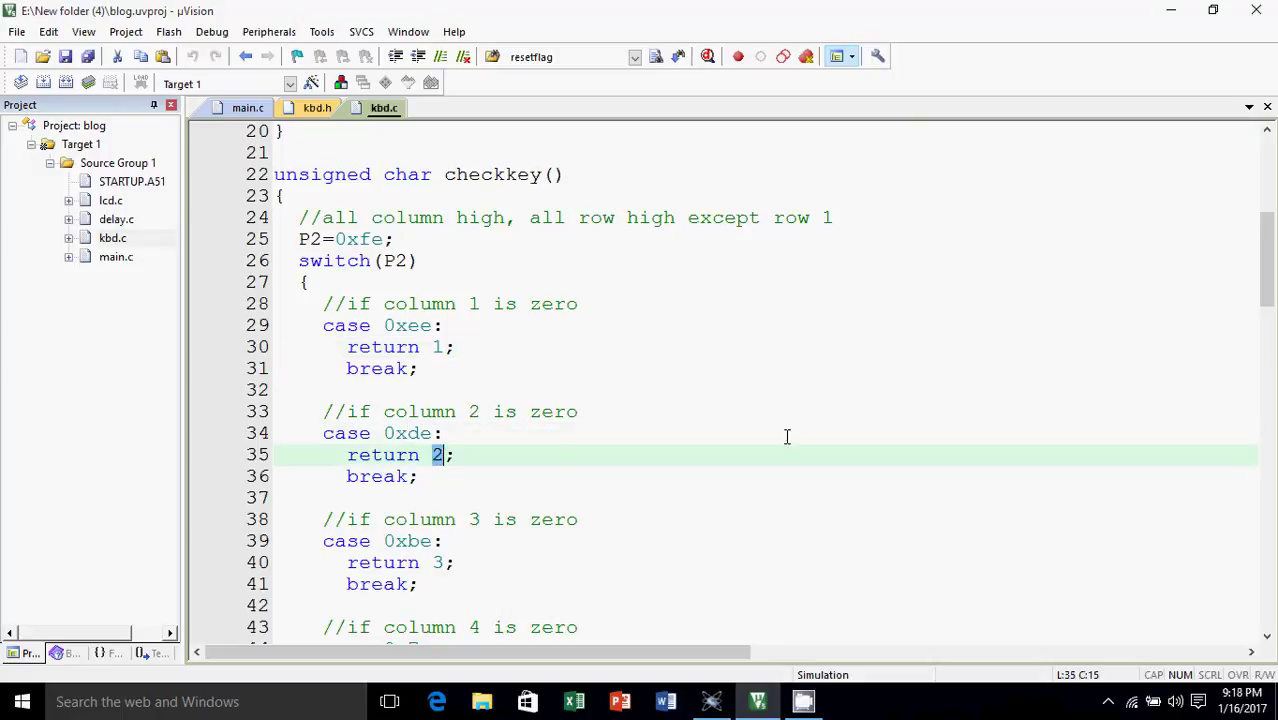
pyautogui.press('Up')
pyautogui.press('Down')
pyautogui.press('Down')
pyautogui.press('Down')
pyautogui.press('Down')
pyautogui.press('Down')
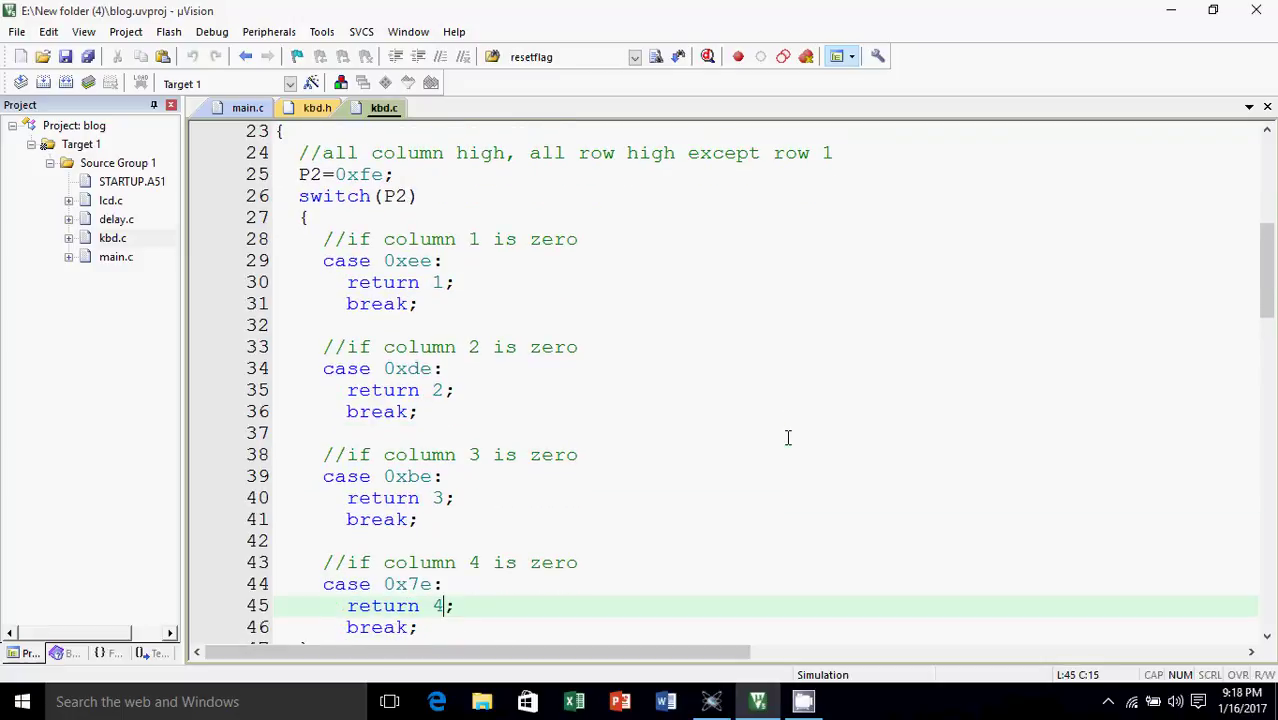
pyautogui.press('Down')
pyautogui.press('Down')
pyautogui.press('Down')
pyautogui.press('Down')
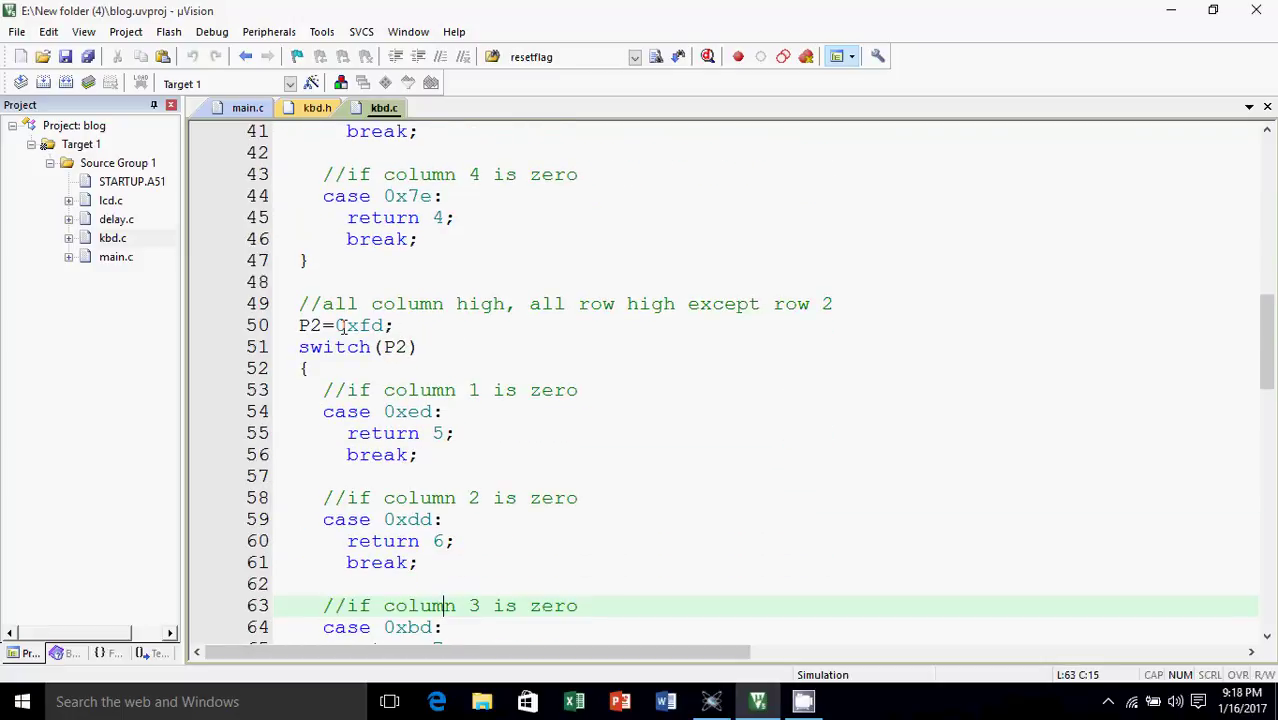
pyautogui.moveTo(301, 325); pyautogui.dragTo(383, 326)
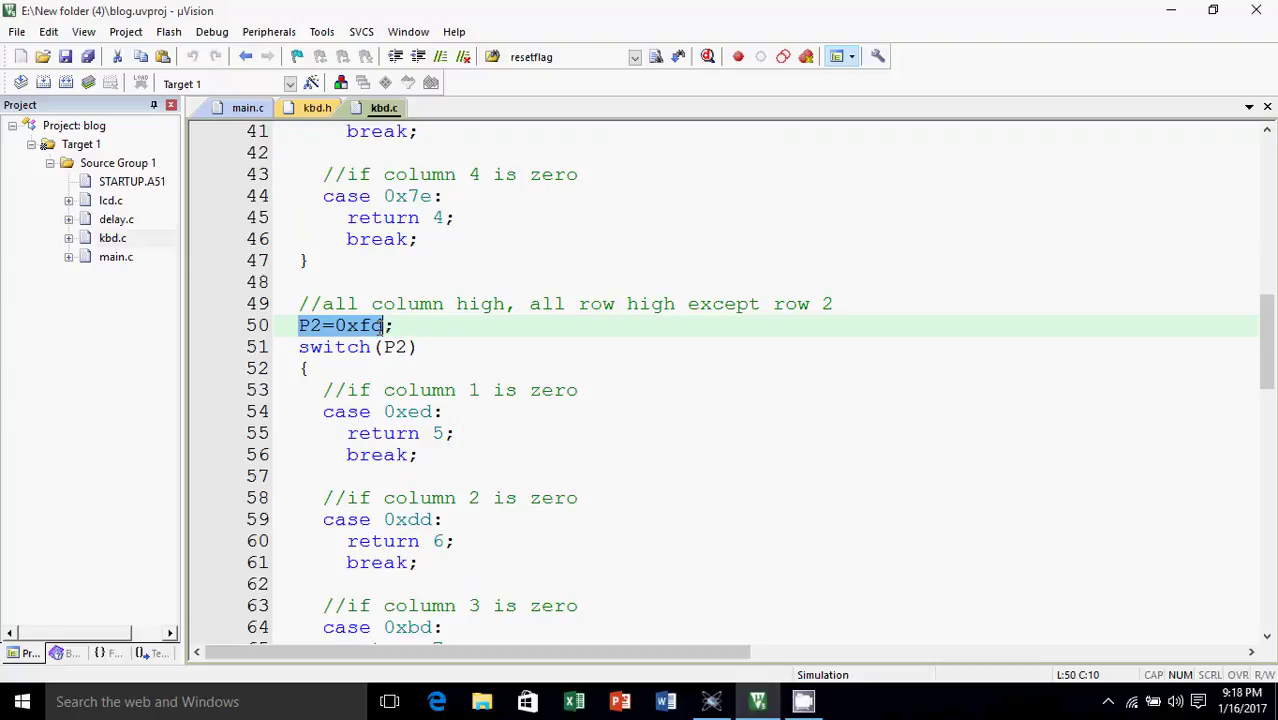
pyautogui.click(357, 324)
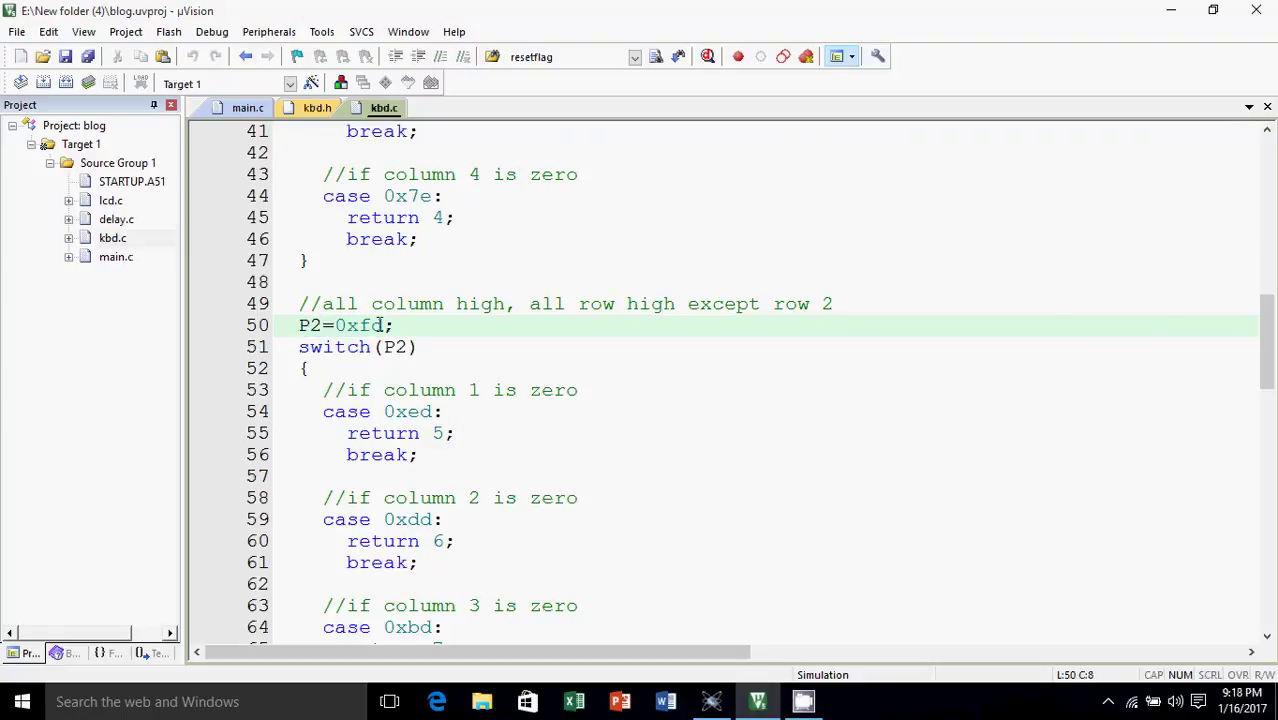
pyautogui.click(711, 701)
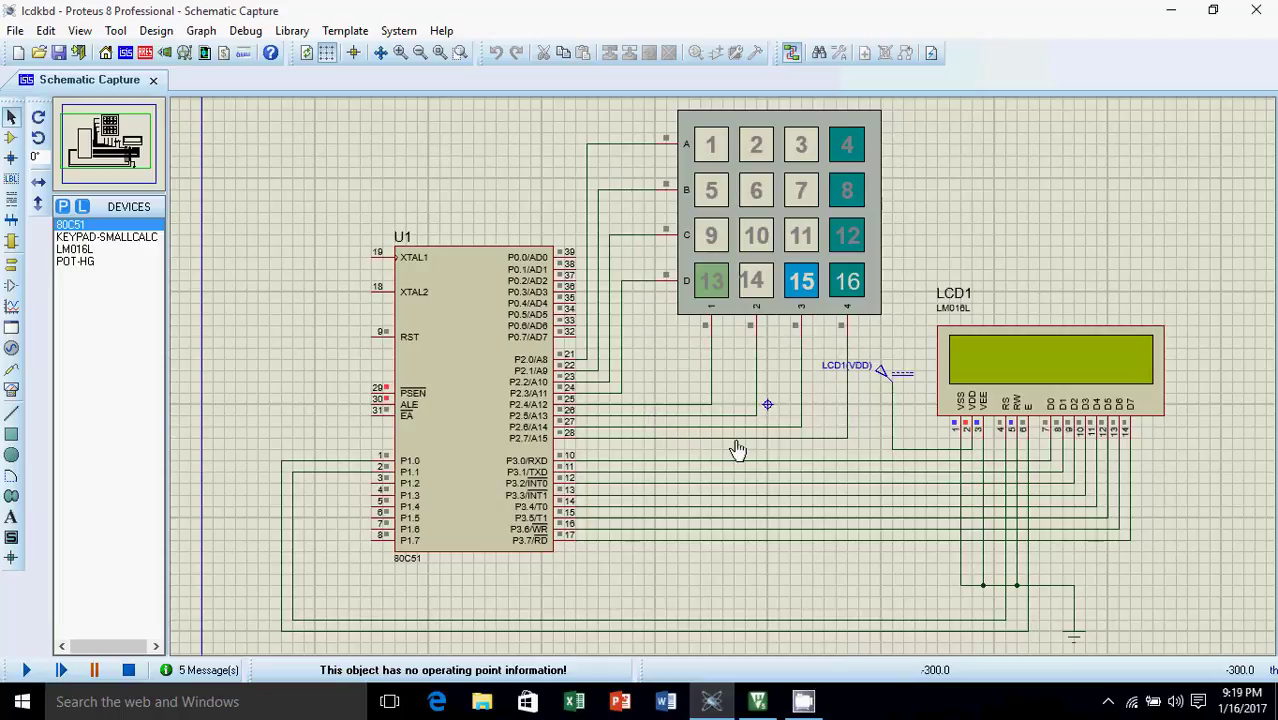
# Step: Point out the 0xed row 2 case and the row 3 P2 assignment, then check the schematic
pyautogui.click(757, 701)
pyautogui.click(575, 421)
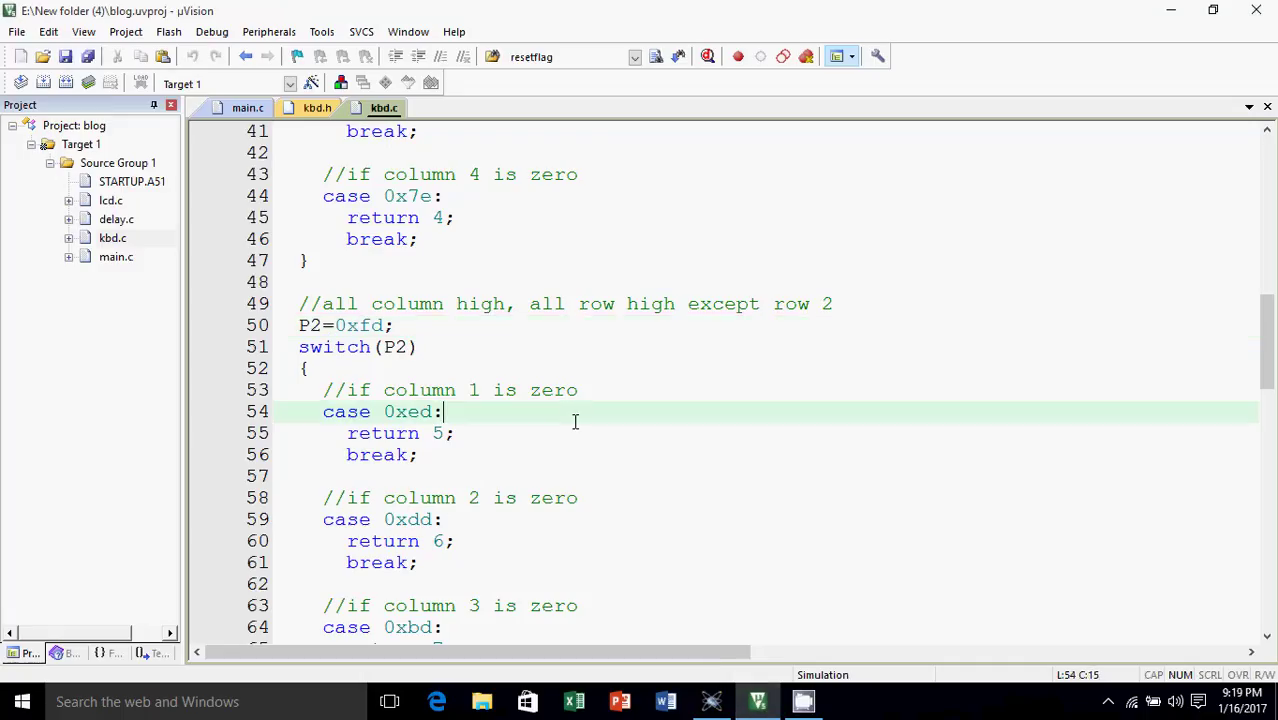
pyautogui.moveTo(408, 412); pyautogui.dragTo(433, 412)
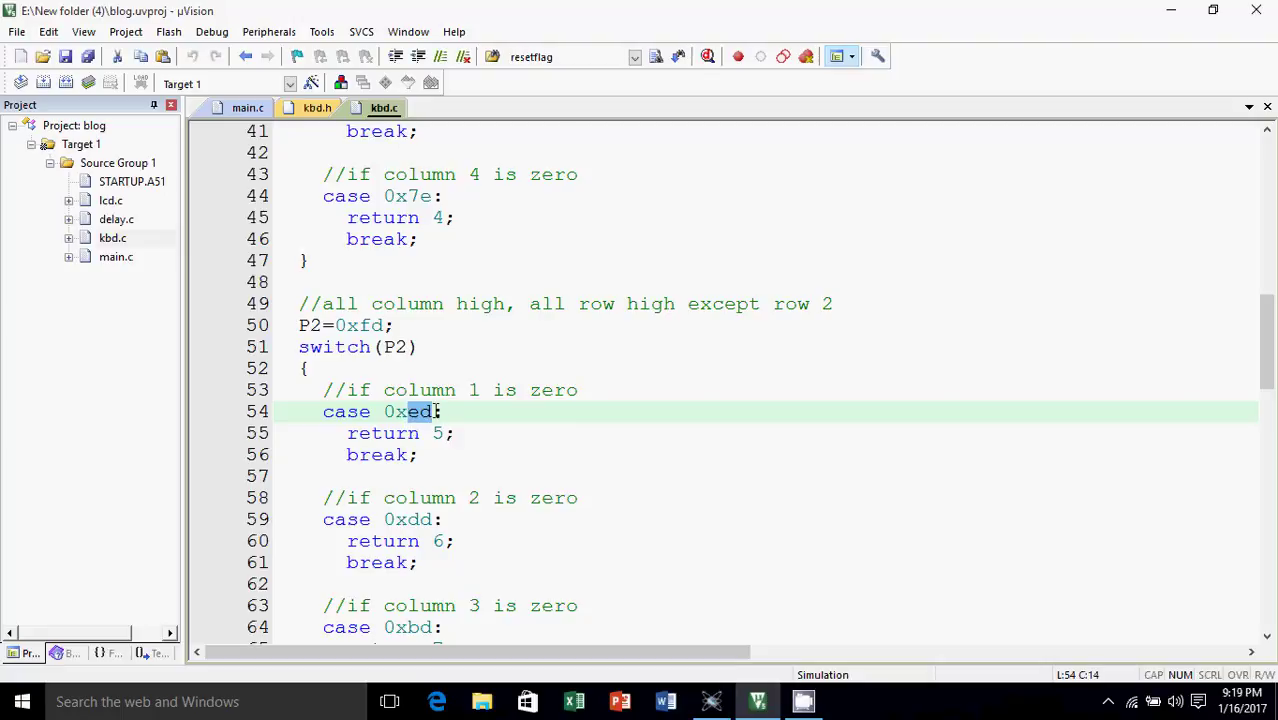
pyautogui.click(445, 454)
pyautogui.press('Down')
pyautogui.press('Down')
pyautogui.press('Down')
pyautogui.press('Down')
pyautogui.press('Down')
pyautogui.press('Down')
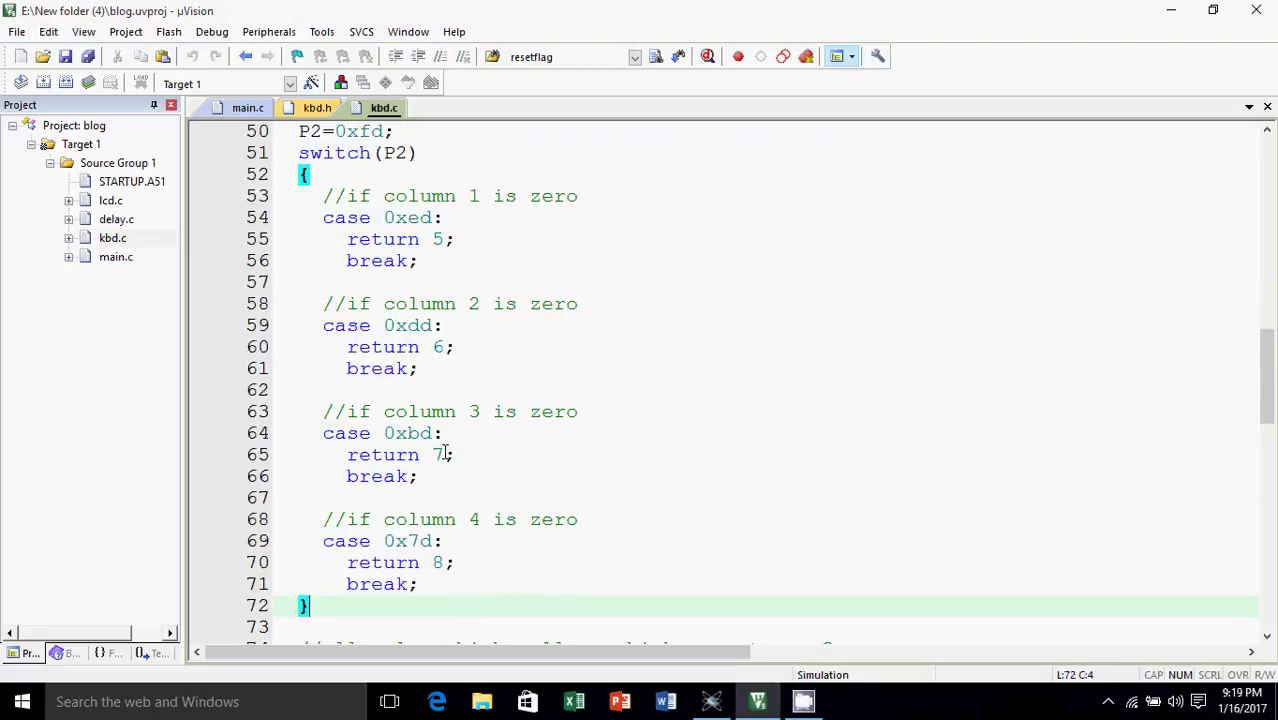
pyautogui.press('Down')
pyautogui.press('Down')
pyautogui.press('Down')
pyautogui.press('Down')
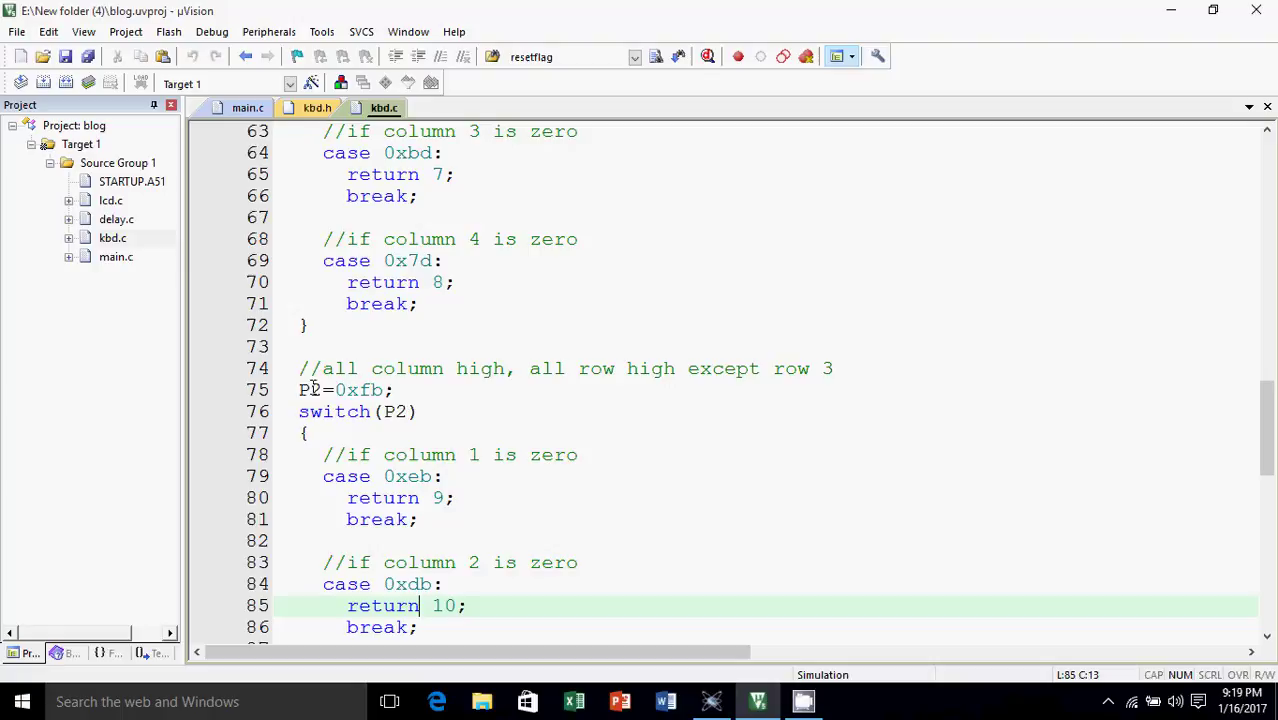
pyautogui.doubleClick(302, 390)
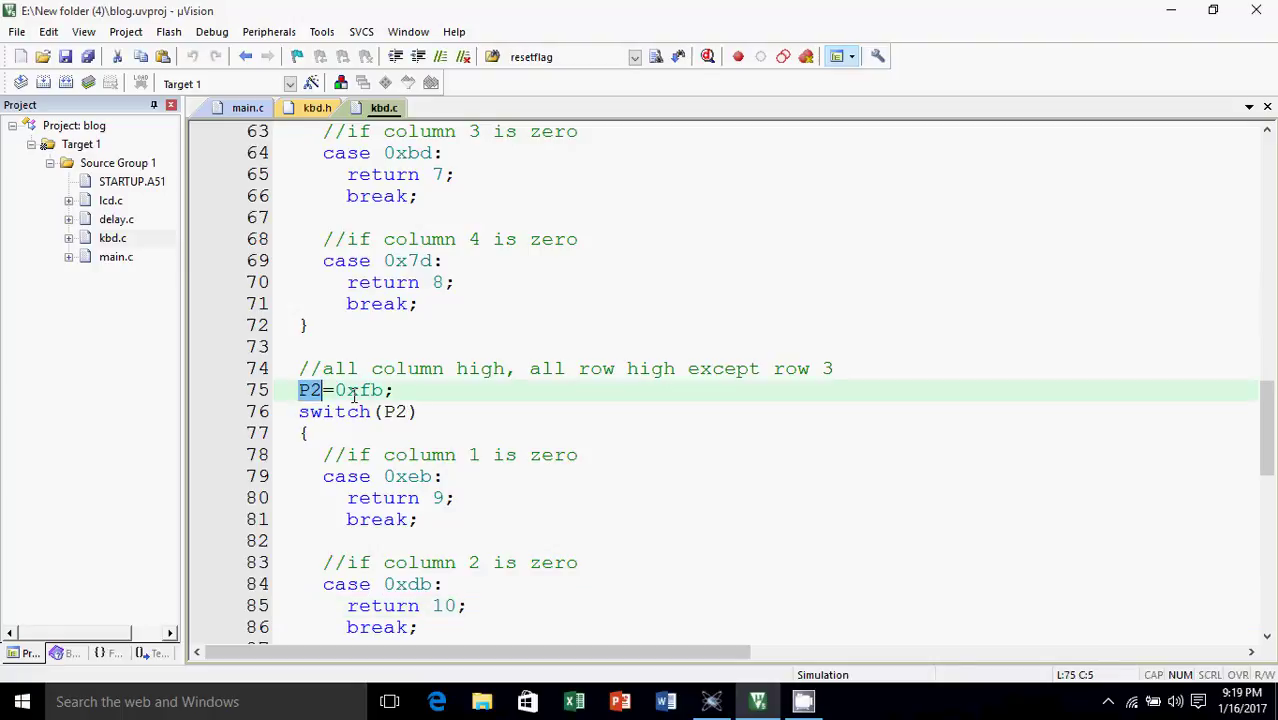
pyautogui.click(609, 459)
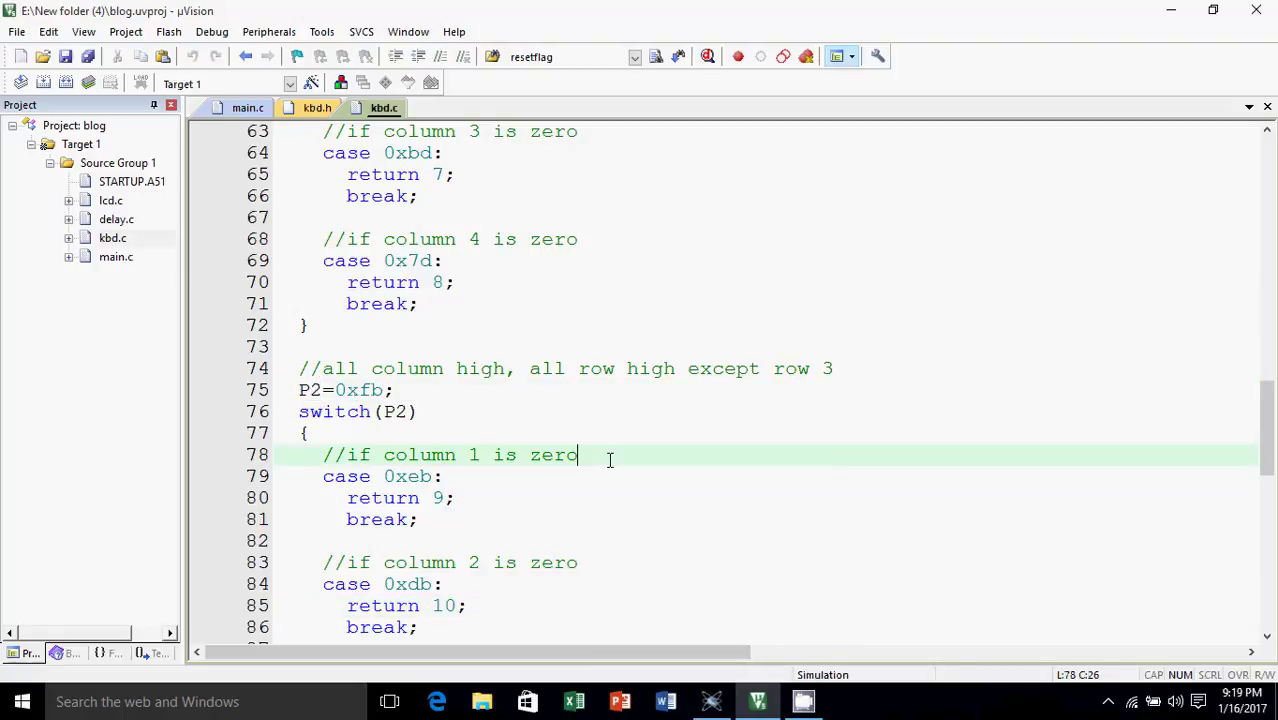
pyautogui.press('Down')
pyautogui.press('Down')
pyautogui.press('Down')
pyautogui.press('Down')
pyautogui.press('Down')
pyautogui.press('Down')
pyautogui.press('Down')
pyautogui.press('Down')
pyautogui.press('Down')
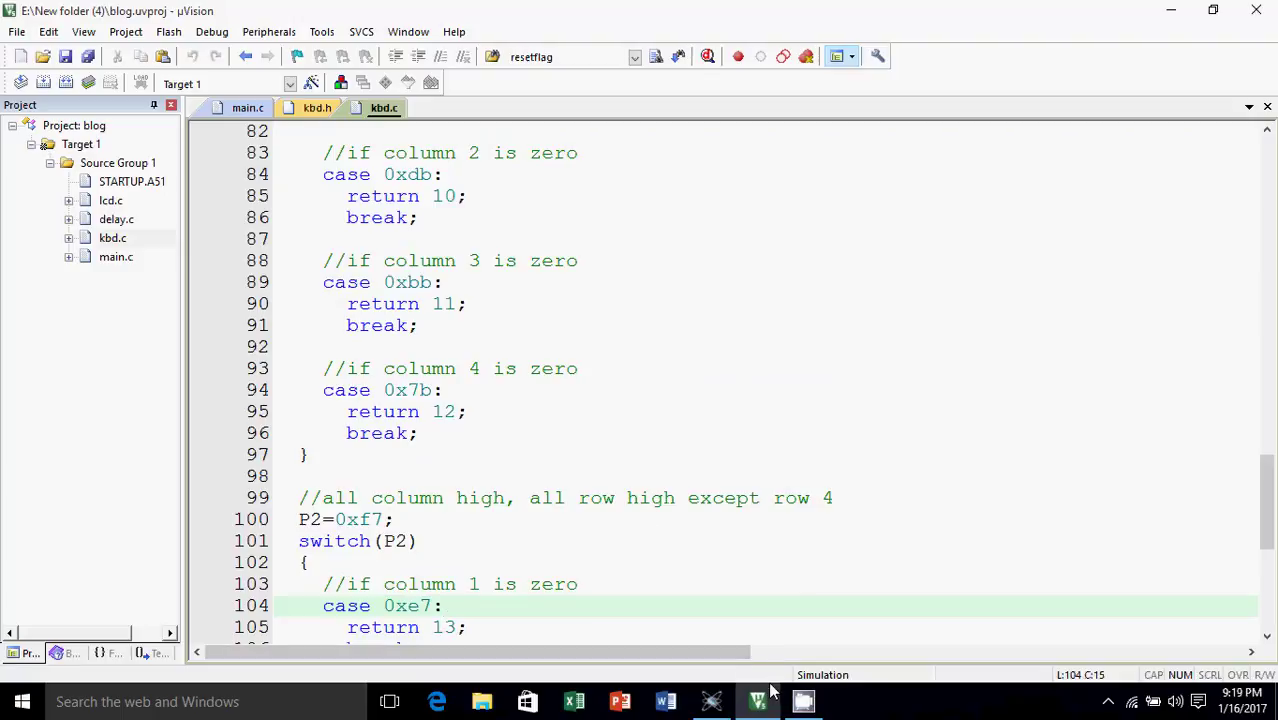
pyautogui.click(711, 701)
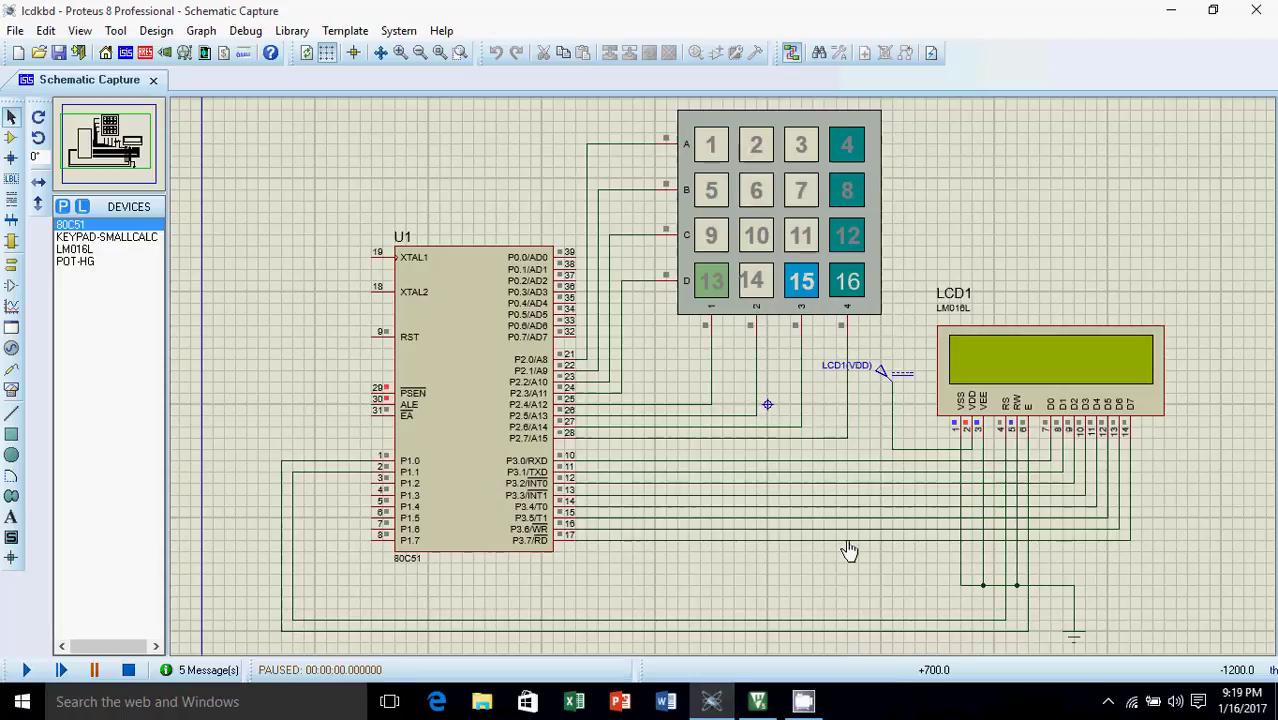
# Step: Point out the column 4 case 0x7b and its return value, then move up to row 1's cases
pyautogui.click(757, 701)
pyautogui.click(522, 421)
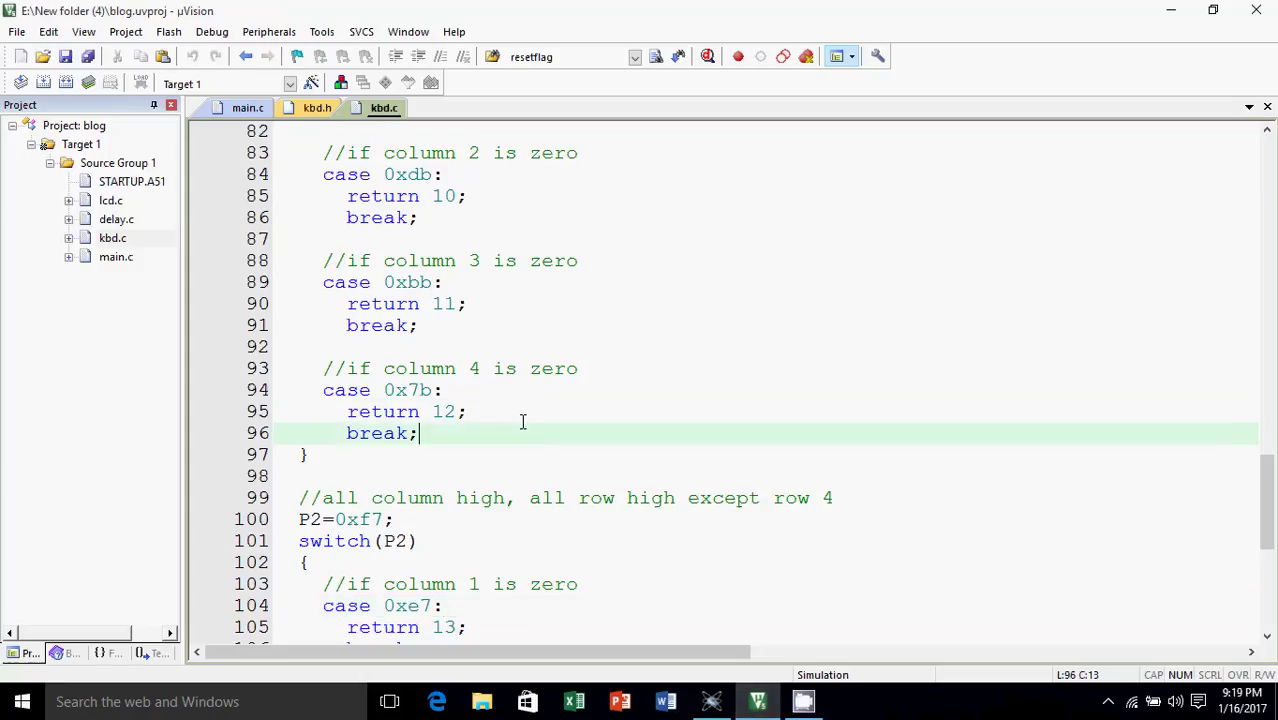
pyautogui.click(430, 411)
pyautogui.press('Up')
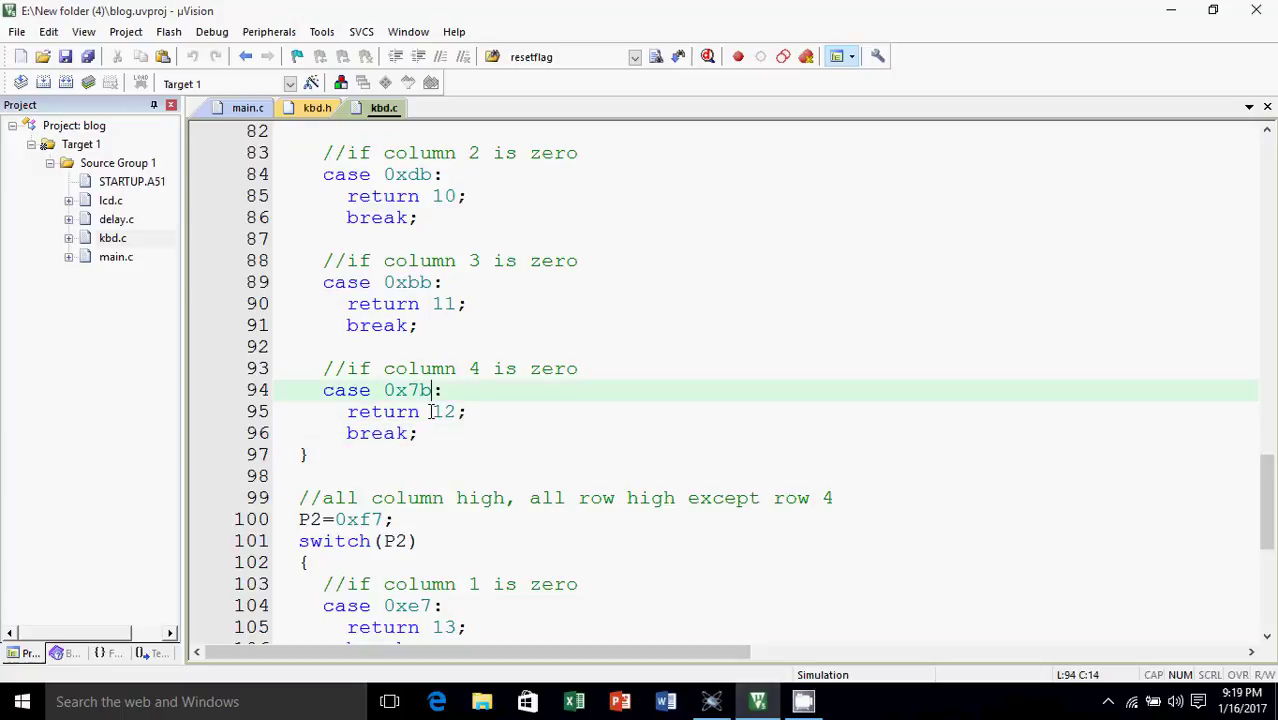
pyautogui.press('Up')
pyautogui.press('Up')
pyautogui.press('Up')
pyautogui.press('Up')
pyautogui.press('Up')
pyautogui.press('Up')
pyautogui.press('Up')
pyautogui.press('Up')
pyautogui.press('Up')
pyautogui.press('Up')
pyautogui.press('Up')
pyautogui.press('Up')
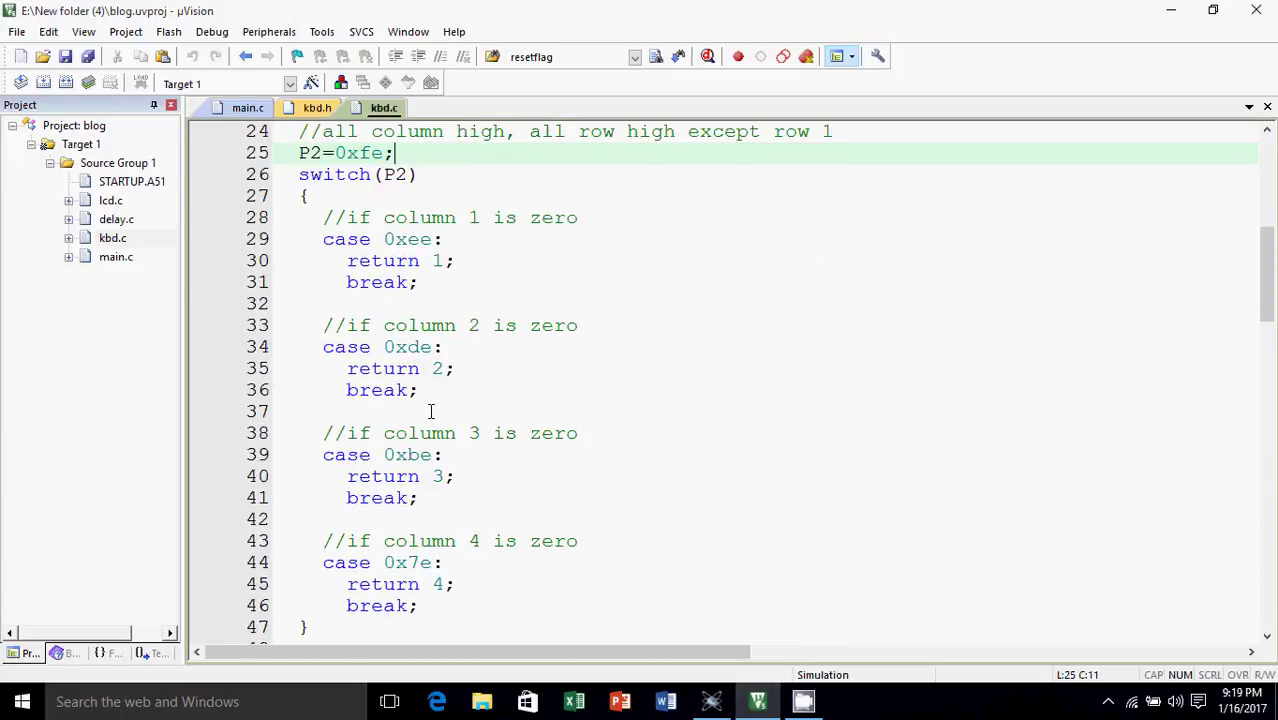
pyautogui.press('Up')
pyautogui.press('Up')
pyautogui.press('Up')
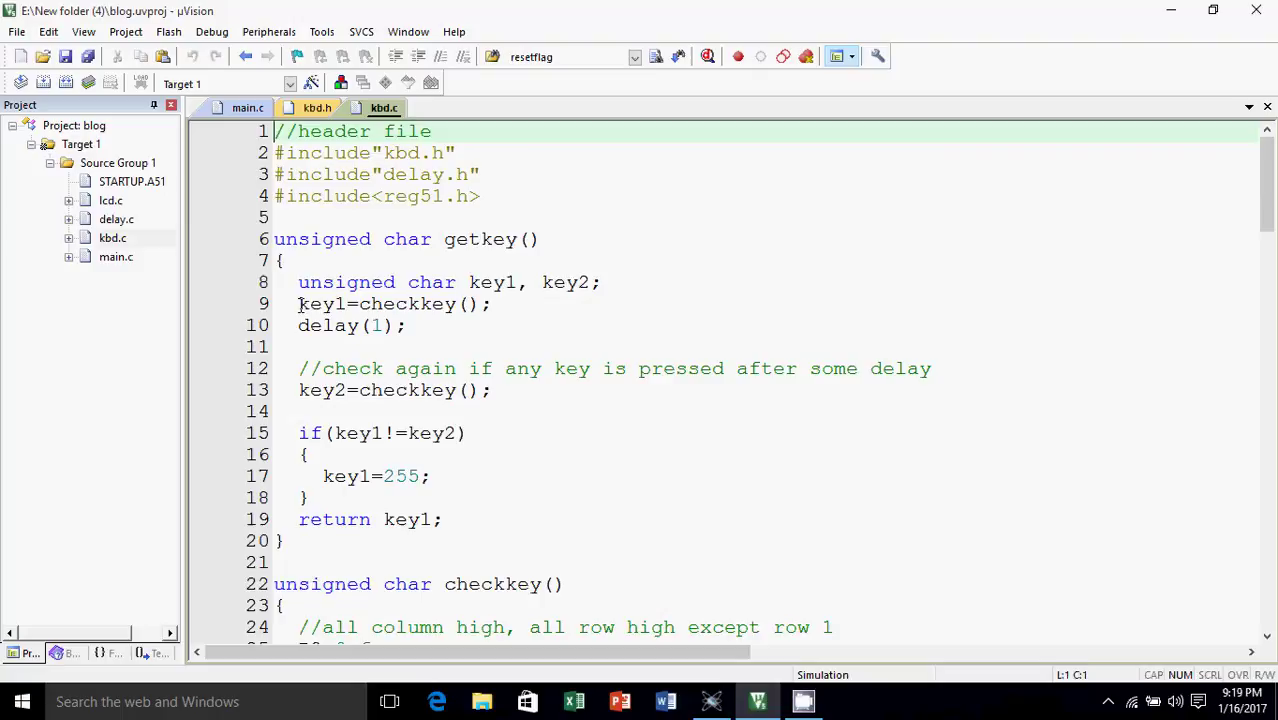
# Step: Highlight key1 and key2, the two successive checkkey readings in getkey
pyautogui.moveTo(300, 305); pyautogui.dragTo(346, 304)
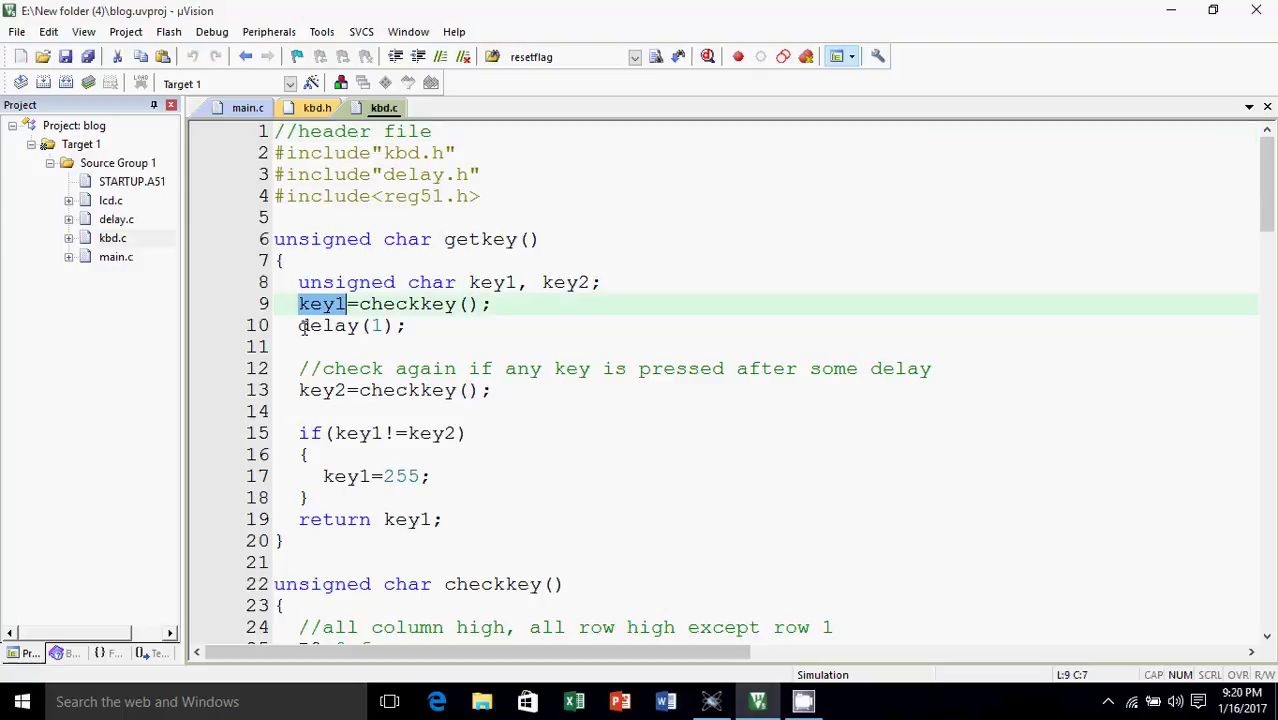
pyautogui.moveTo(300, 390); pyautogui.dragTo(338, 390)
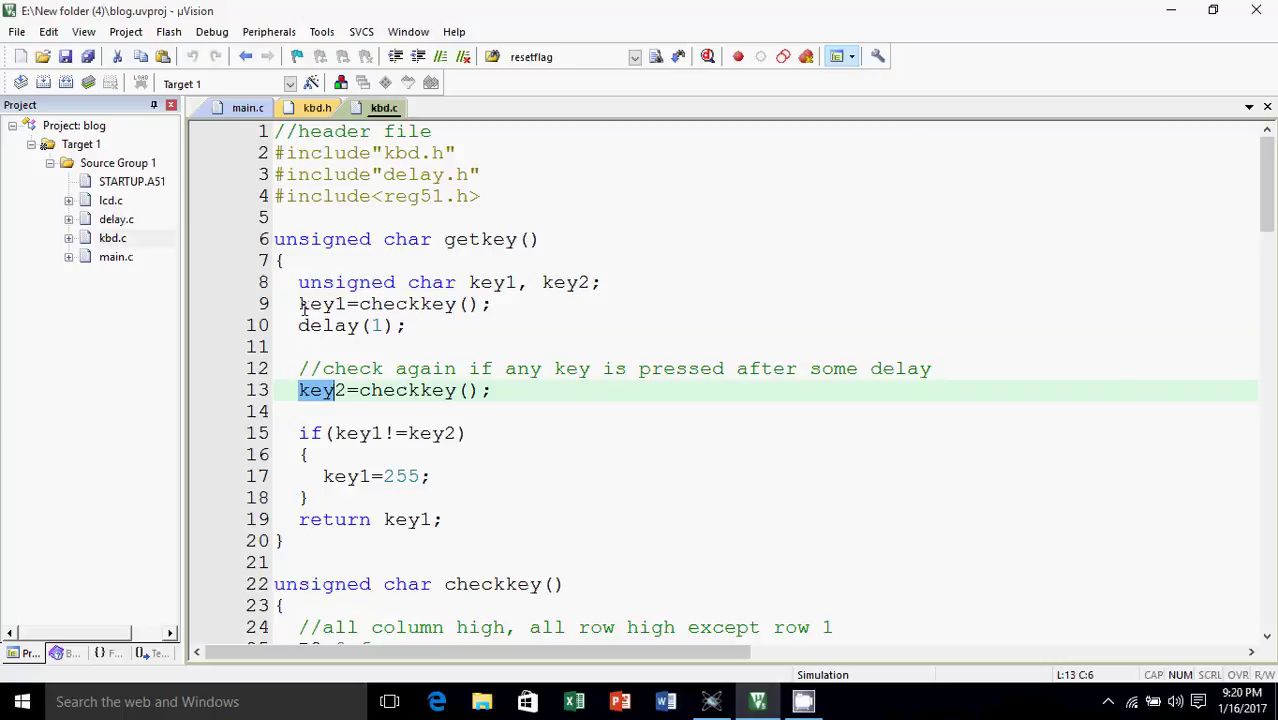
pyautogui.moveTo(300, 304); pyautogui.dragTo(341, 303)
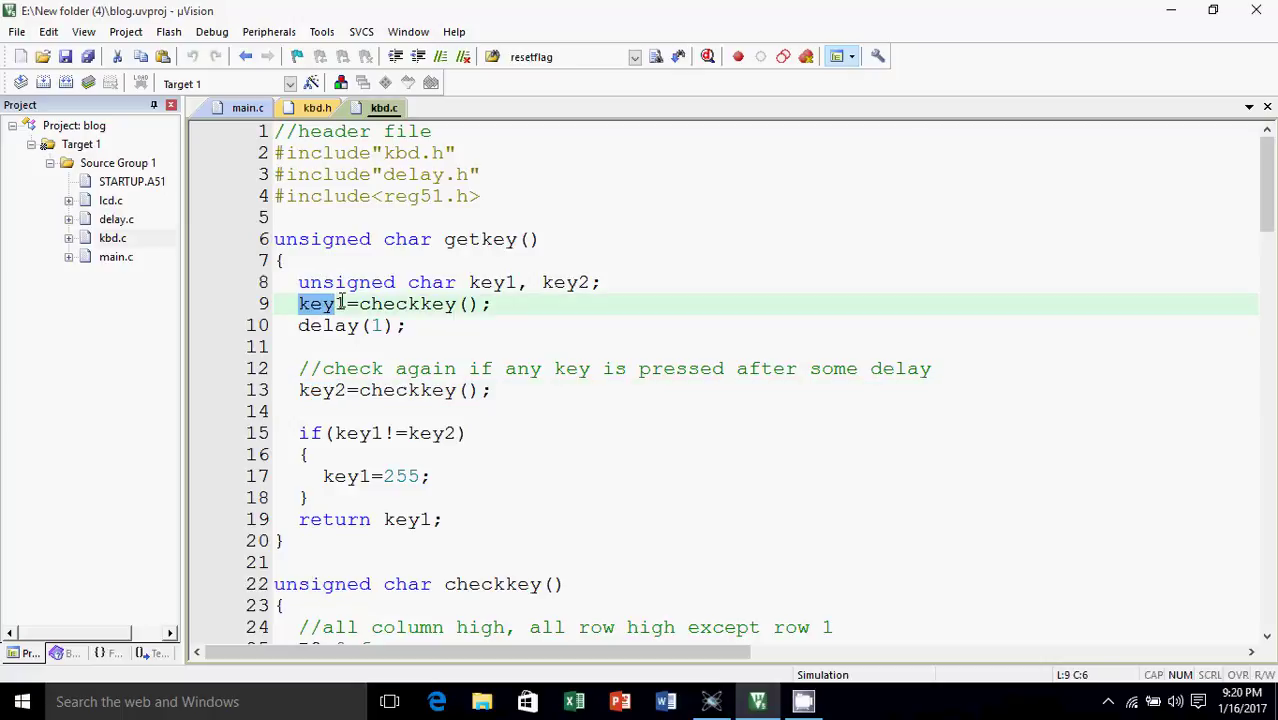
pyautogui.click(341, 303)
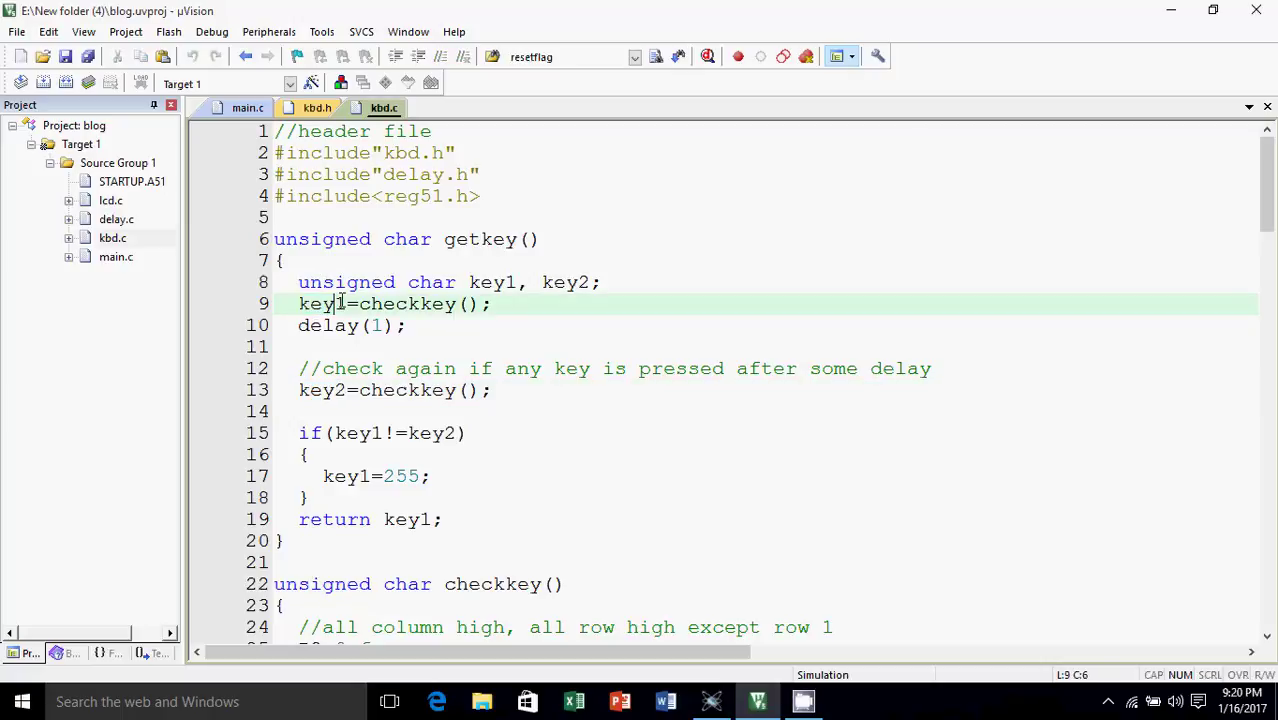
pyautogui.moveTo(301, 390); pyautogui.dragTo(339, 392)
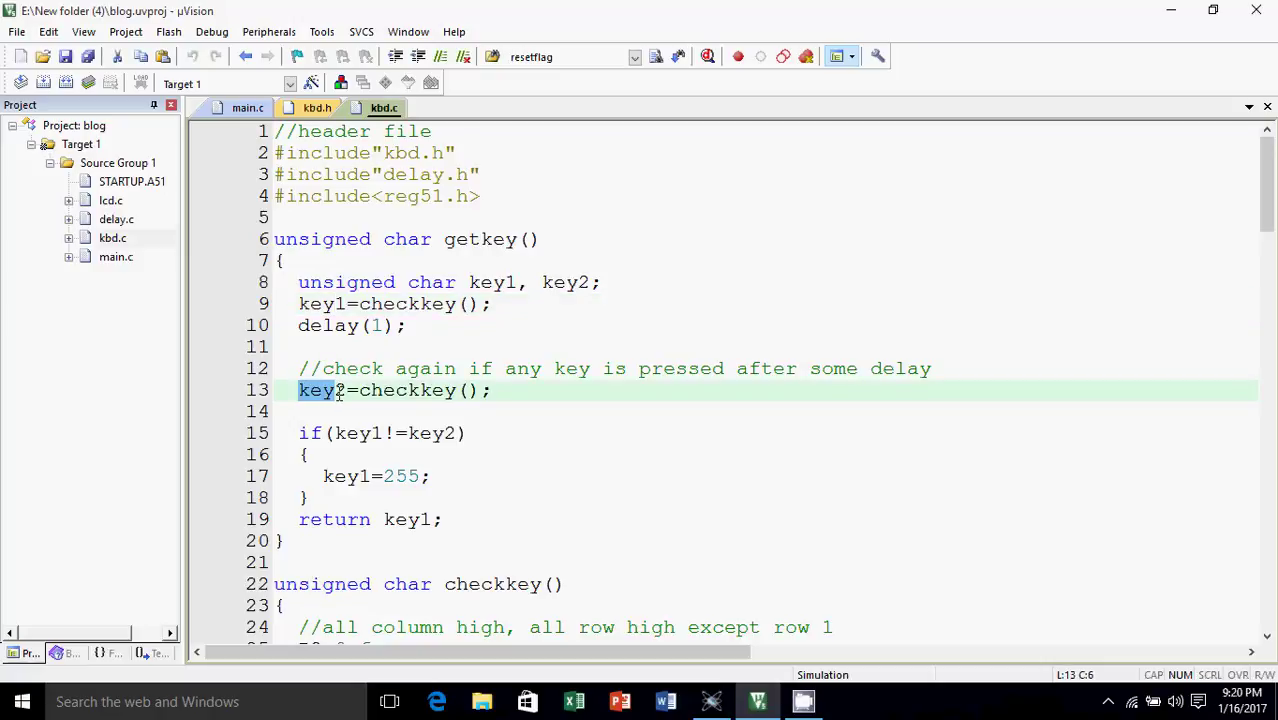
pyautogui.moveTo(311, 304); pyautogui.dragTo(323, 304)
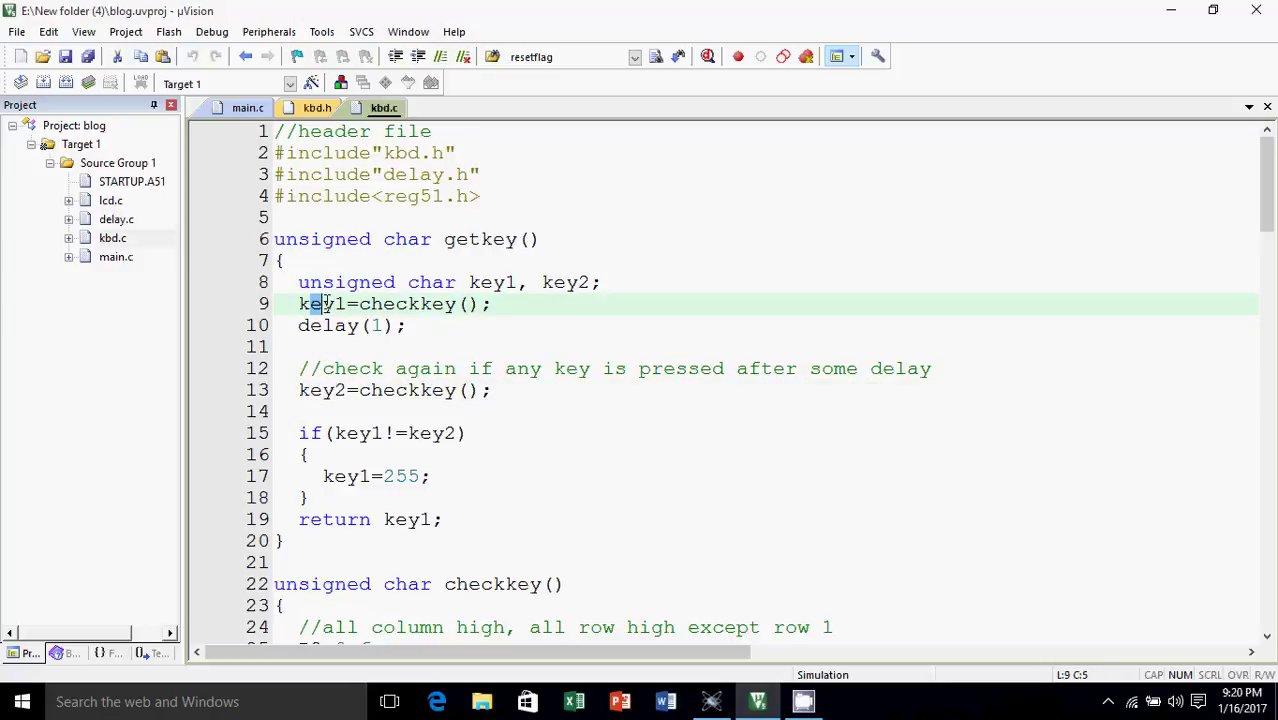
pyautogui.click(345, 417)
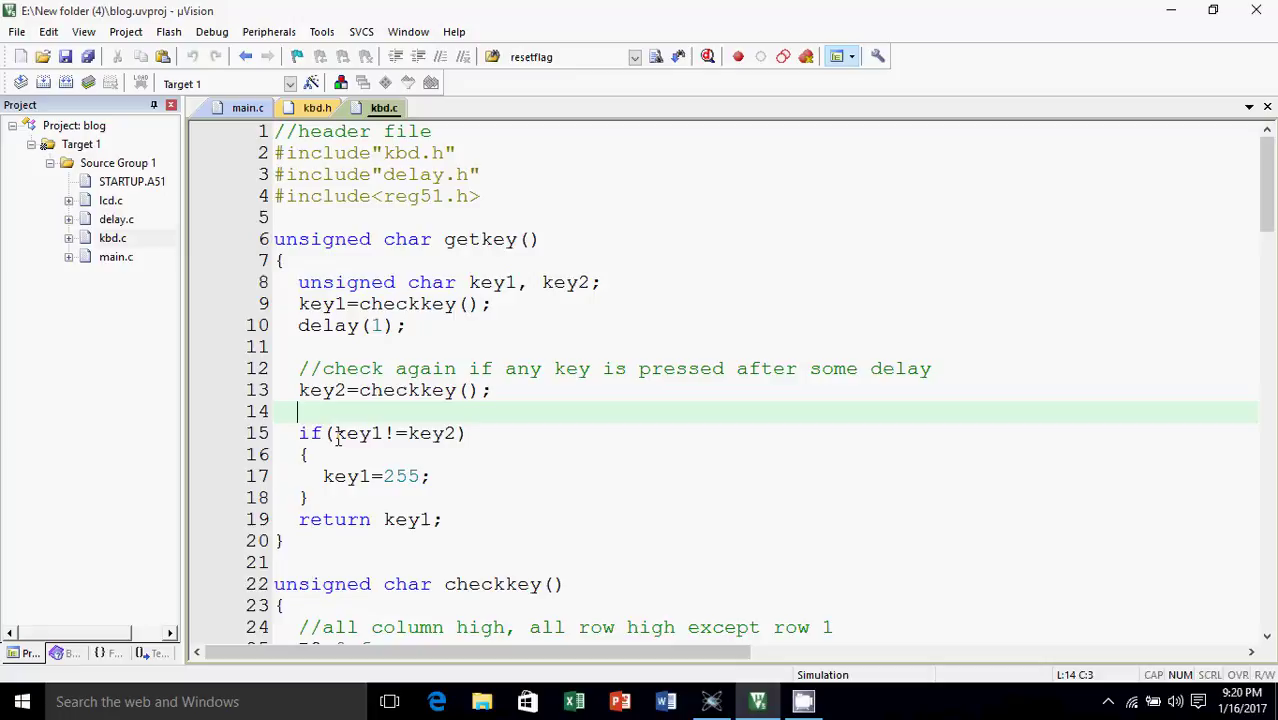
# Step: Highlight the key1!=key2 check, the returned key1 and the key1=255 reset
pyautogui.moveTo(336, 433); pyautogui.dragTo(431, 433)
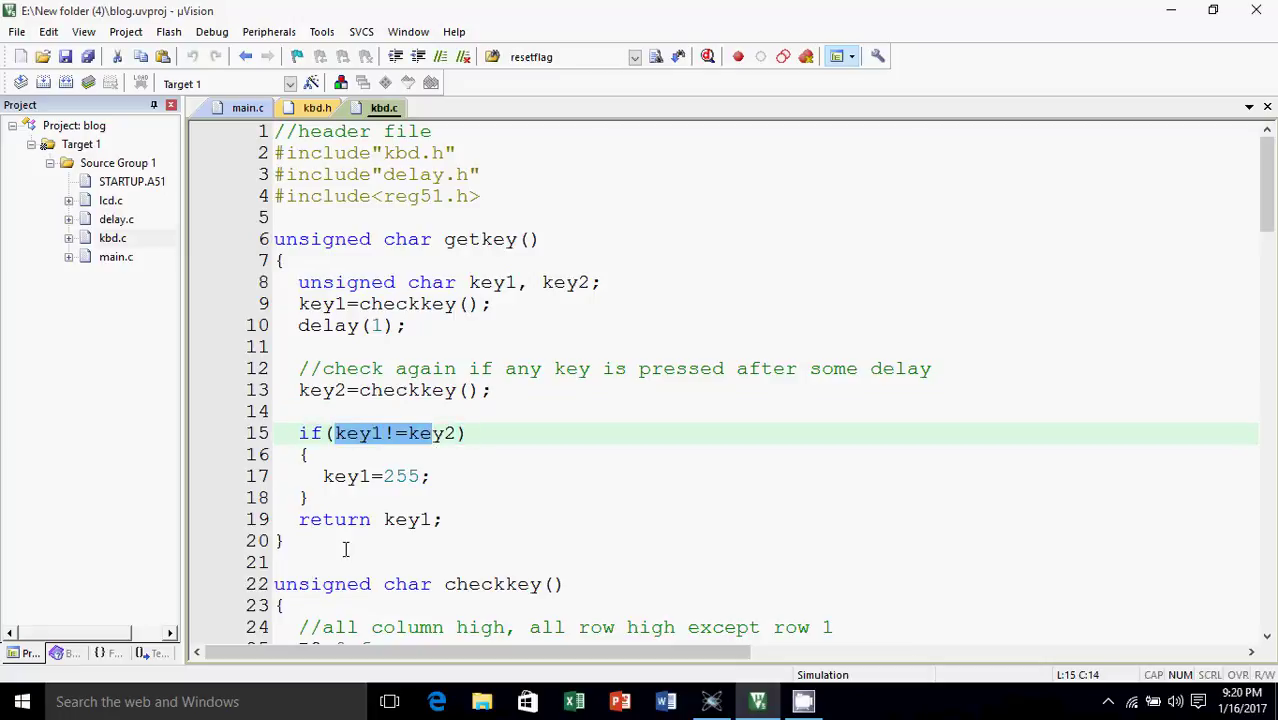
pyautogui.moveTo(334, 433); pyautogui.dragTo(449, 433)
pyautogui.moveTo(384, 519); pyautogui.dragTo(437, 519)
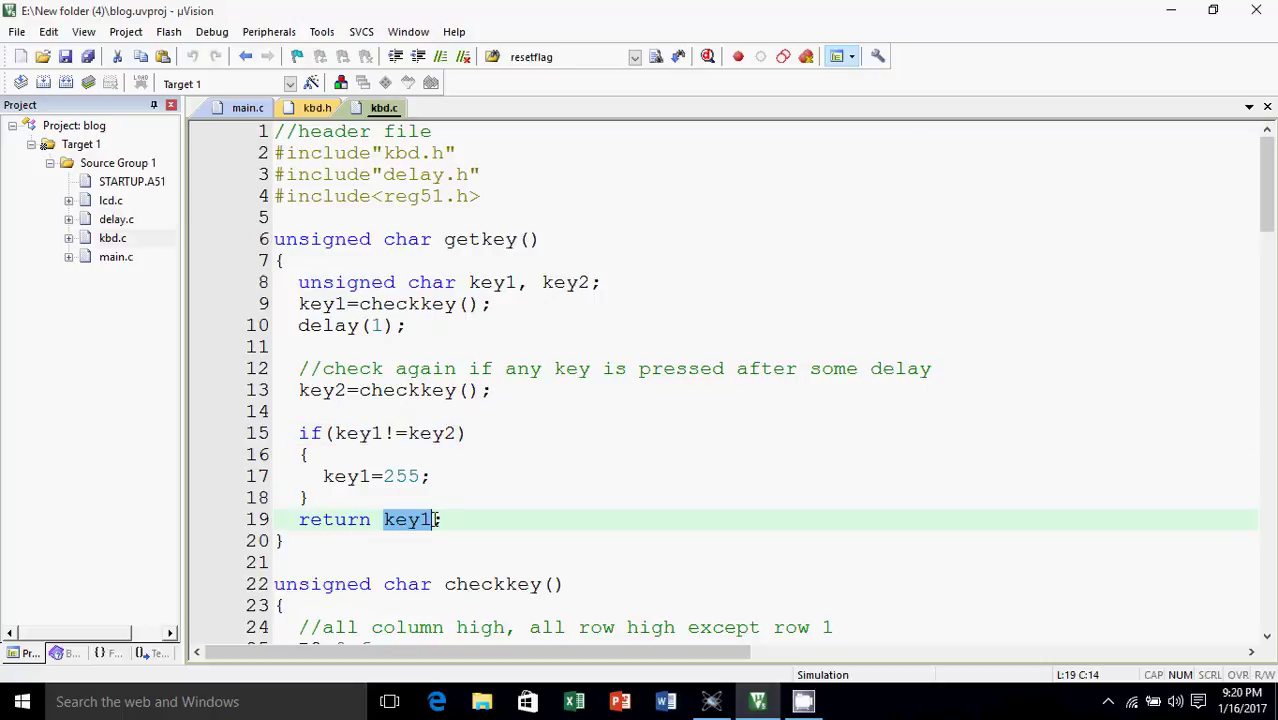
pyautogui.click(402, 540)
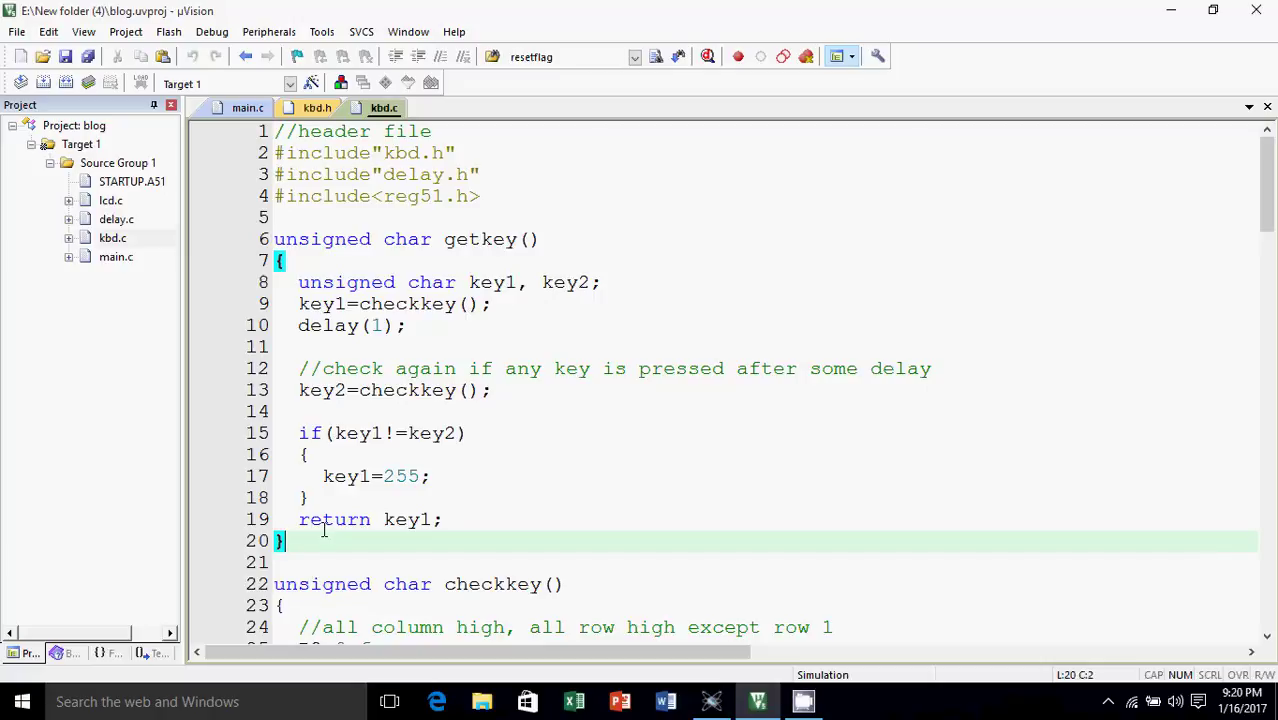
pyautogui.moveTo(322, 476); pyautogui.dragTo(436, 476)
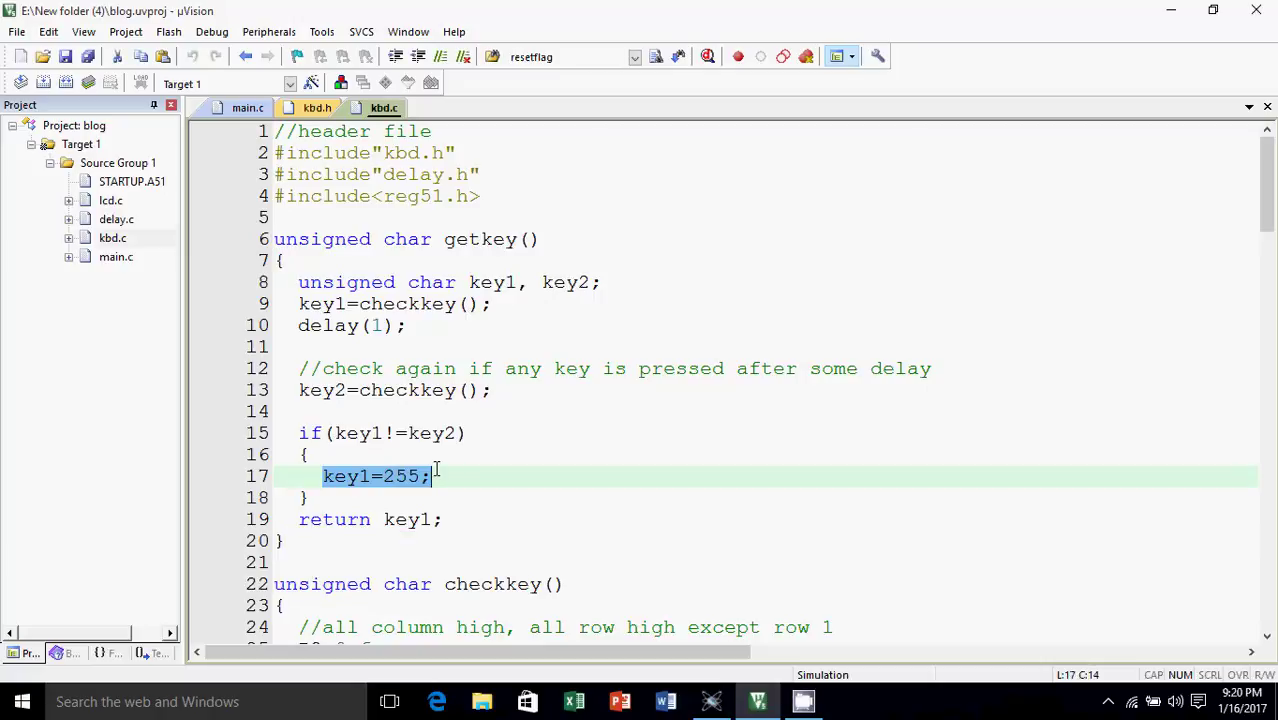
pyautogui.click(243, 110)
pyautogui.click(341, 328)
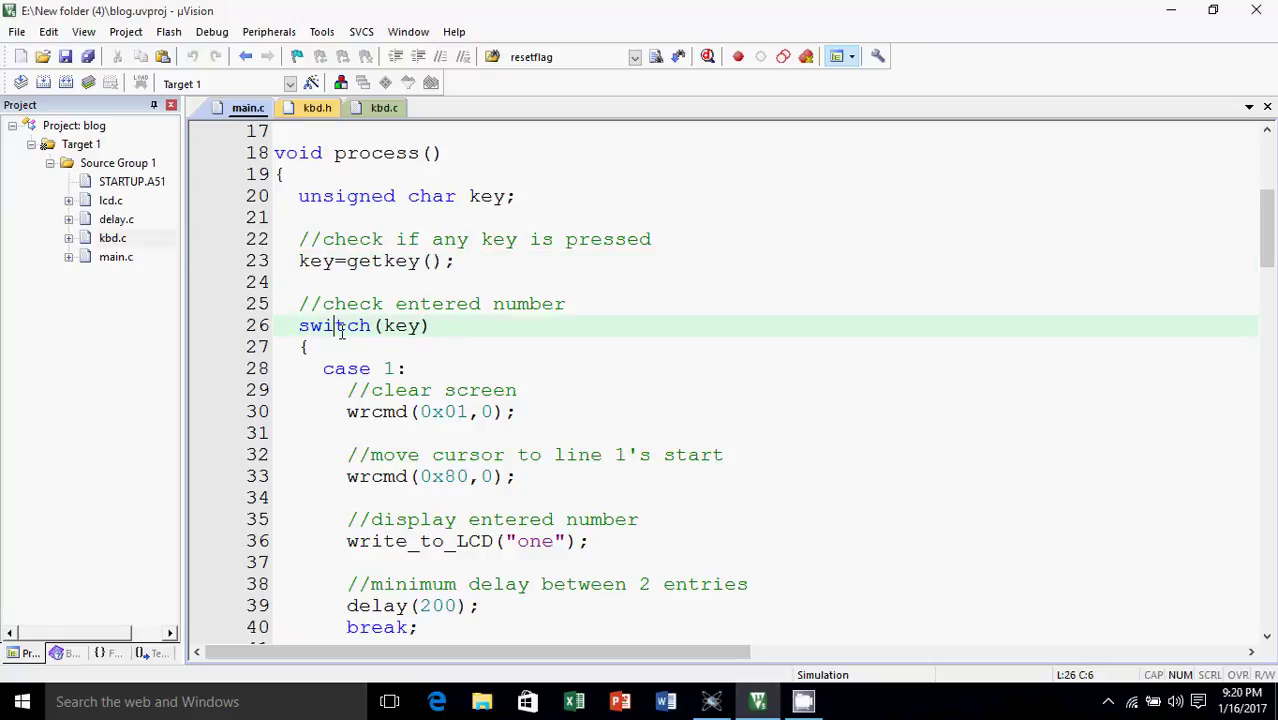
pyautogui.press('Down')
pyautogui.press('Down')
pyautogui.press('Down')
pyautogui.press('Down')
pyautogui.press('Down')
pyautogui.press('Down')
pyautogui.press('Down')
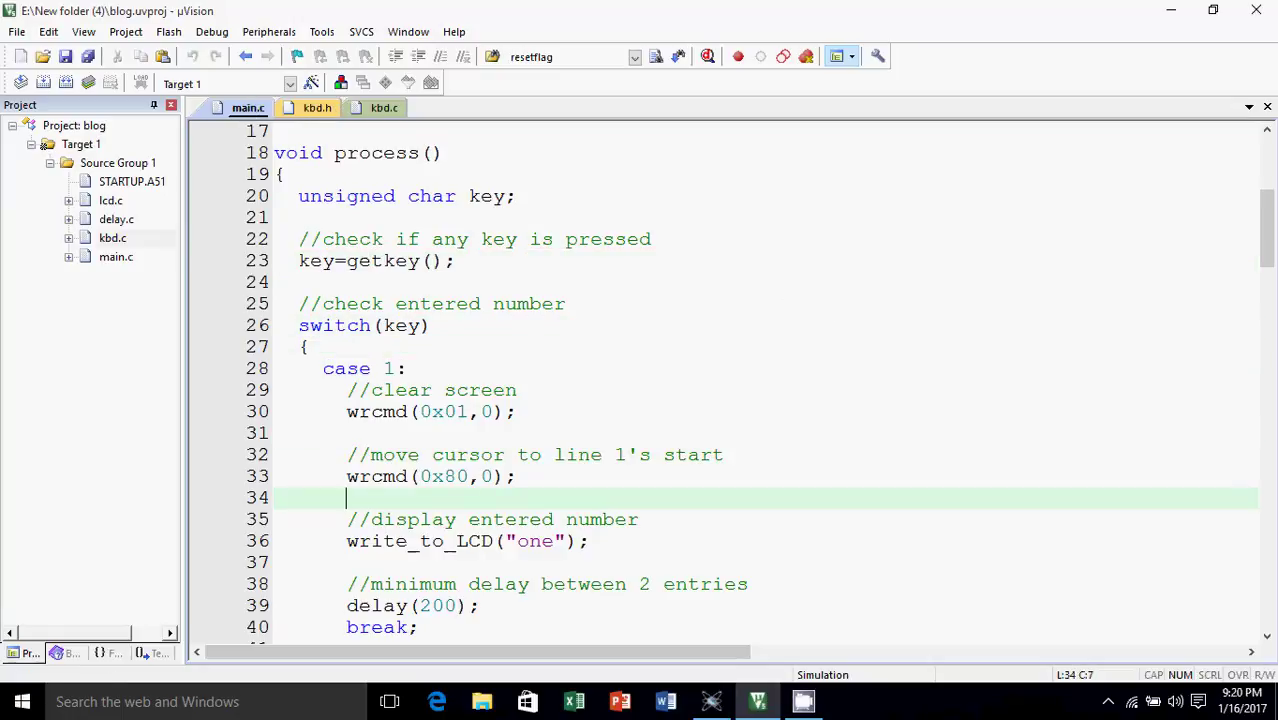
pyautogui.moveTo(1268, 256); pyautogui.dragTo(1268, 590)
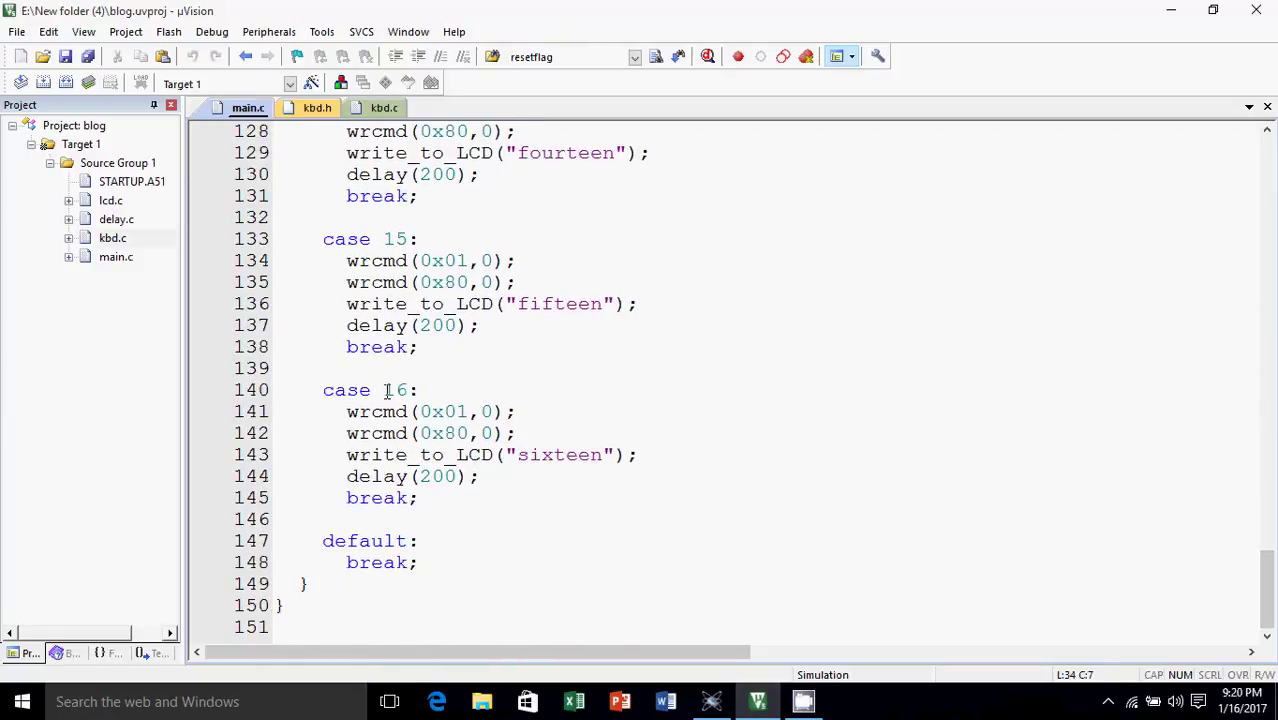
pyautogui.moveTo(387, 390); pyautogui.dragTo(411, 390)
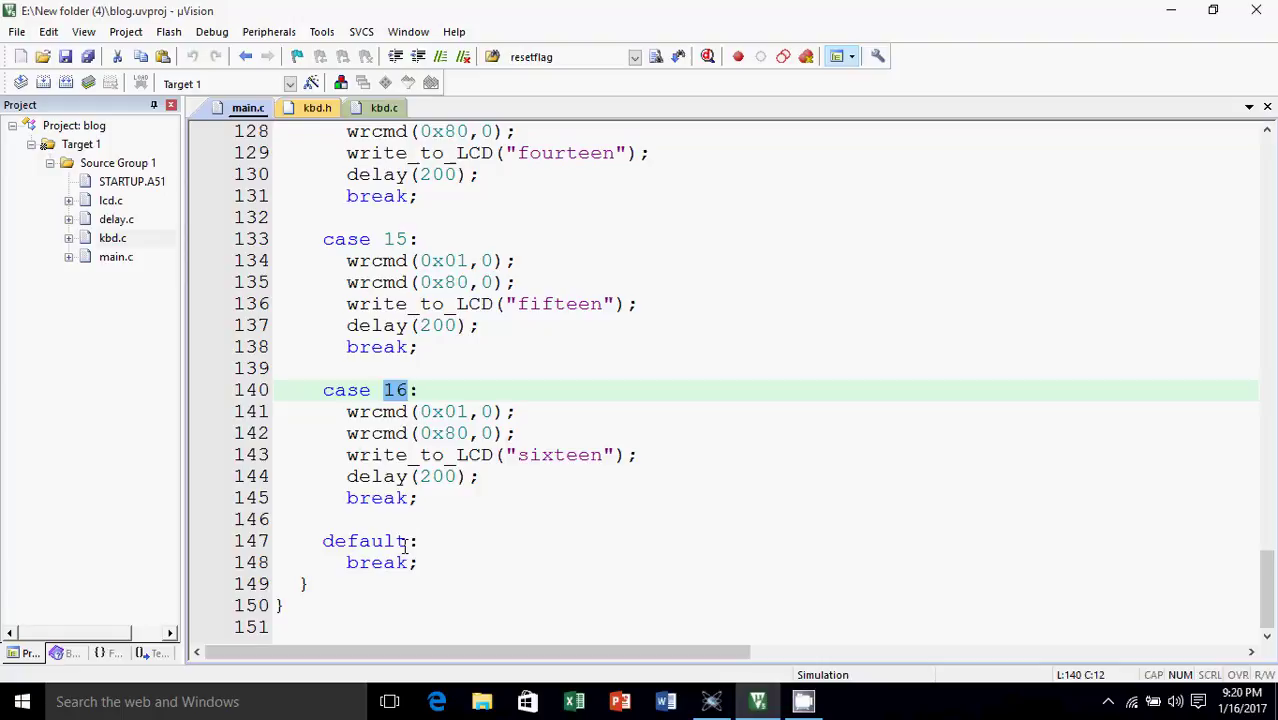
pyautogui.moveTo(344, 561); pyautogui.dragTo(420, 566)
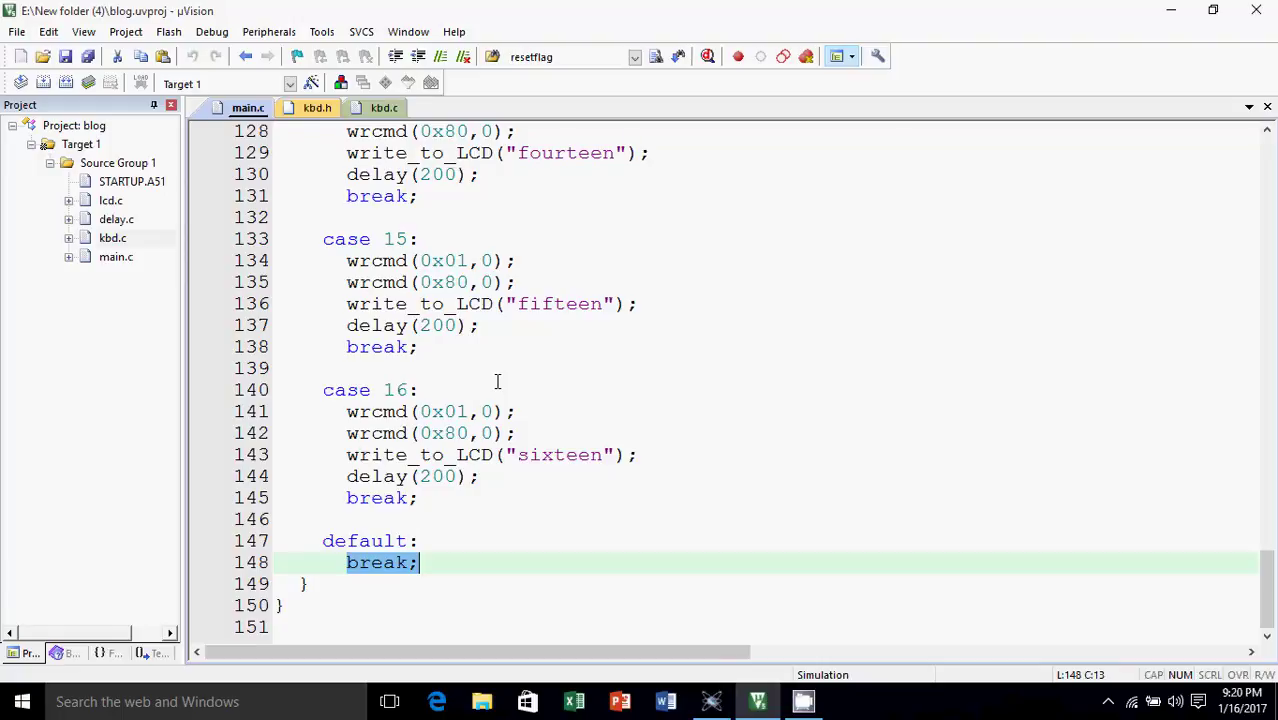
# Step: Start the Proteus simulation and press keys 1–4, showing one to four on the LCD
pyautogui.click(711, 701)
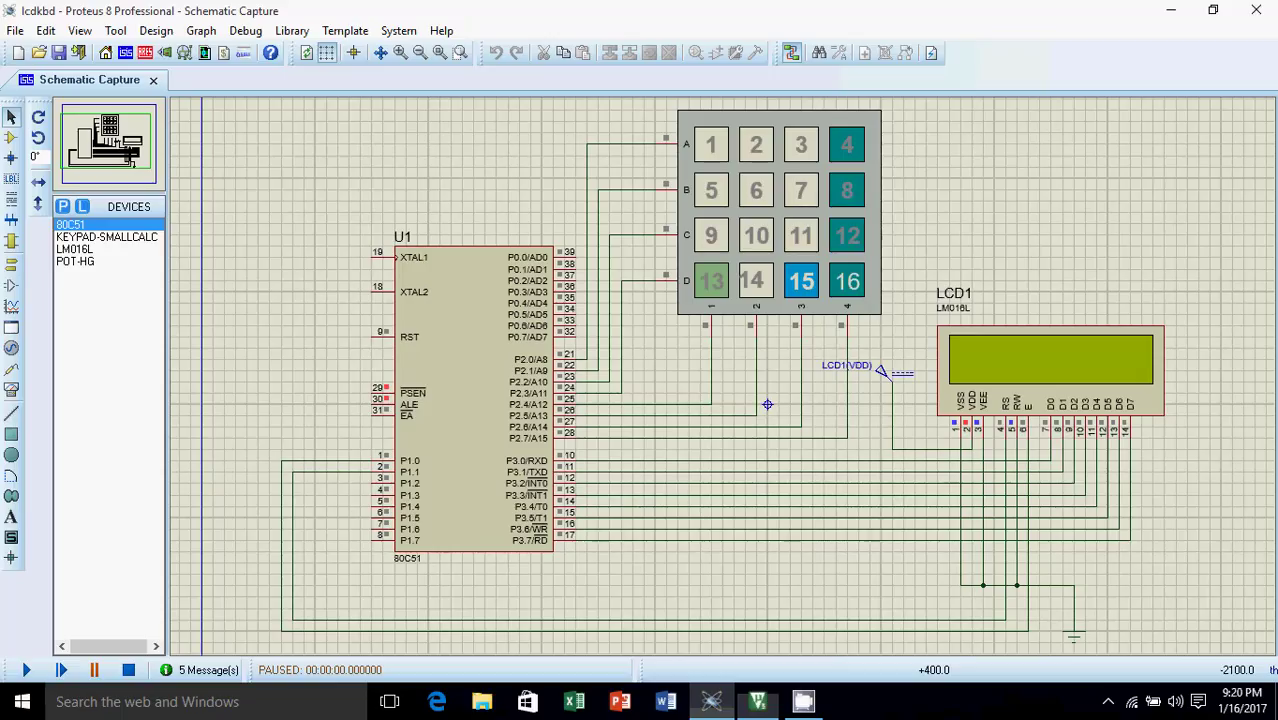
pyautogui.click(26, 670)
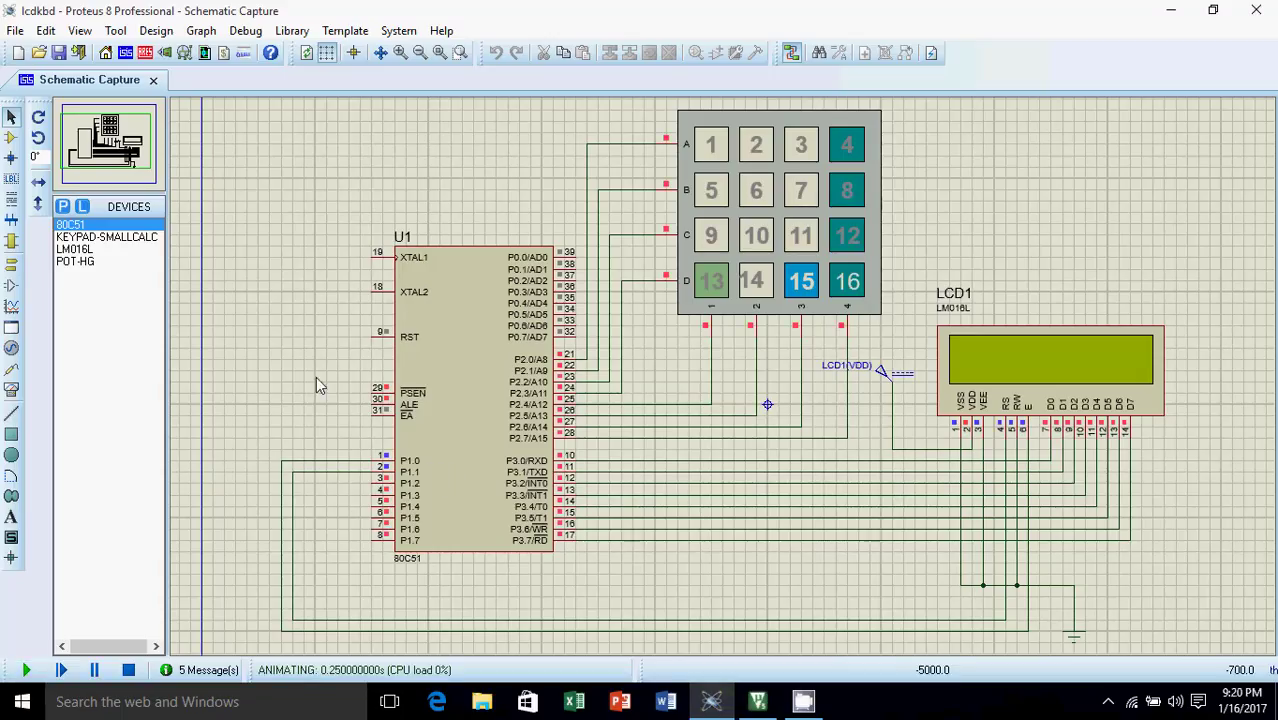
pyautogui.click(705, 155)
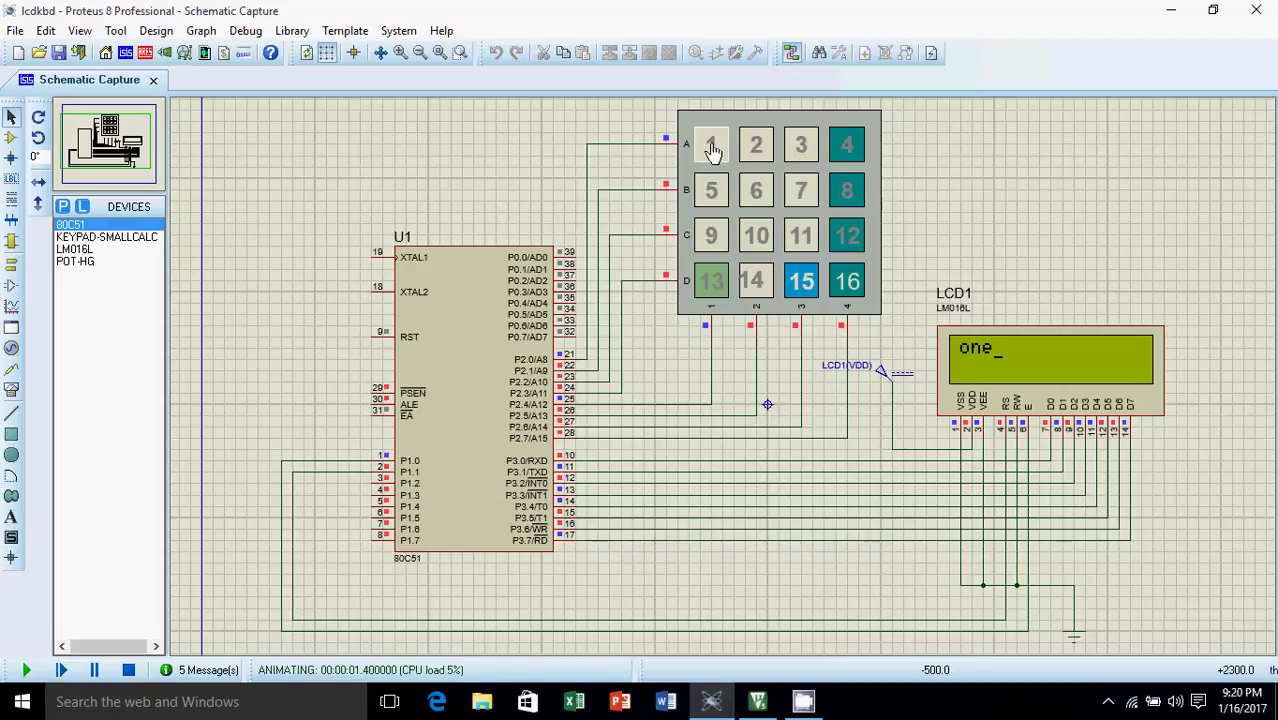
pyautogui.click(756, 152)
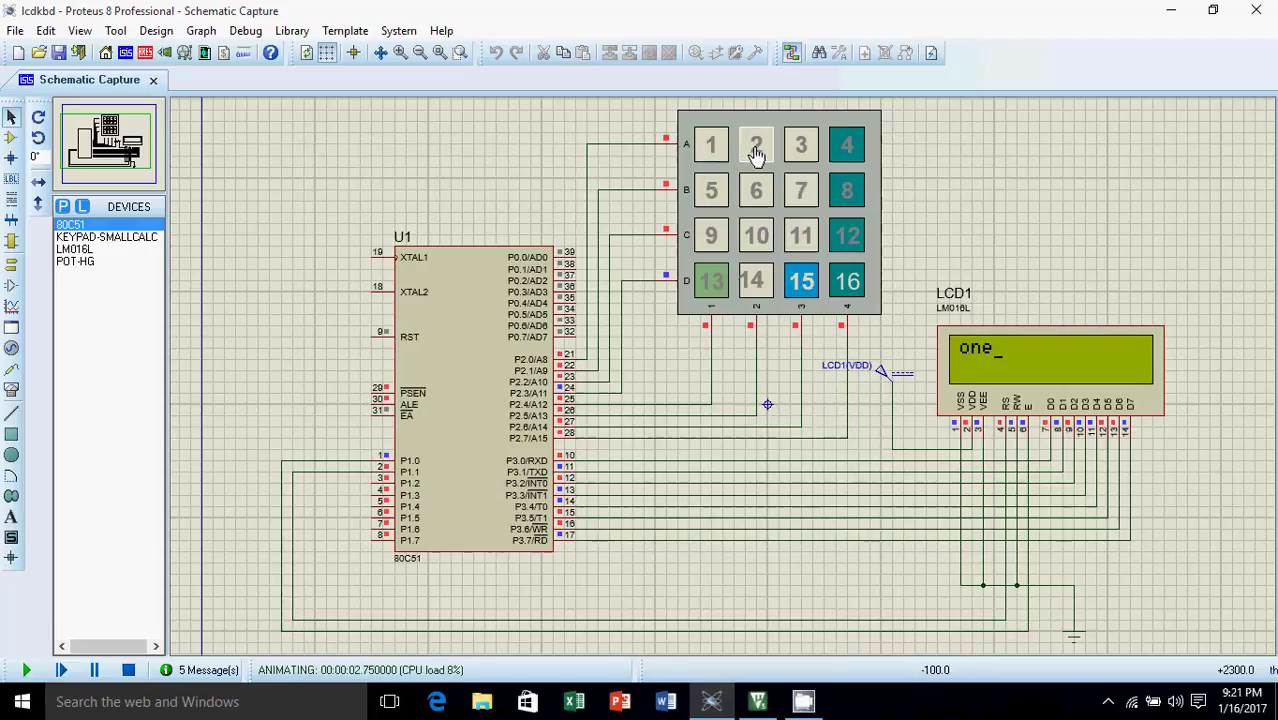
pyautogui.click(805, 152)
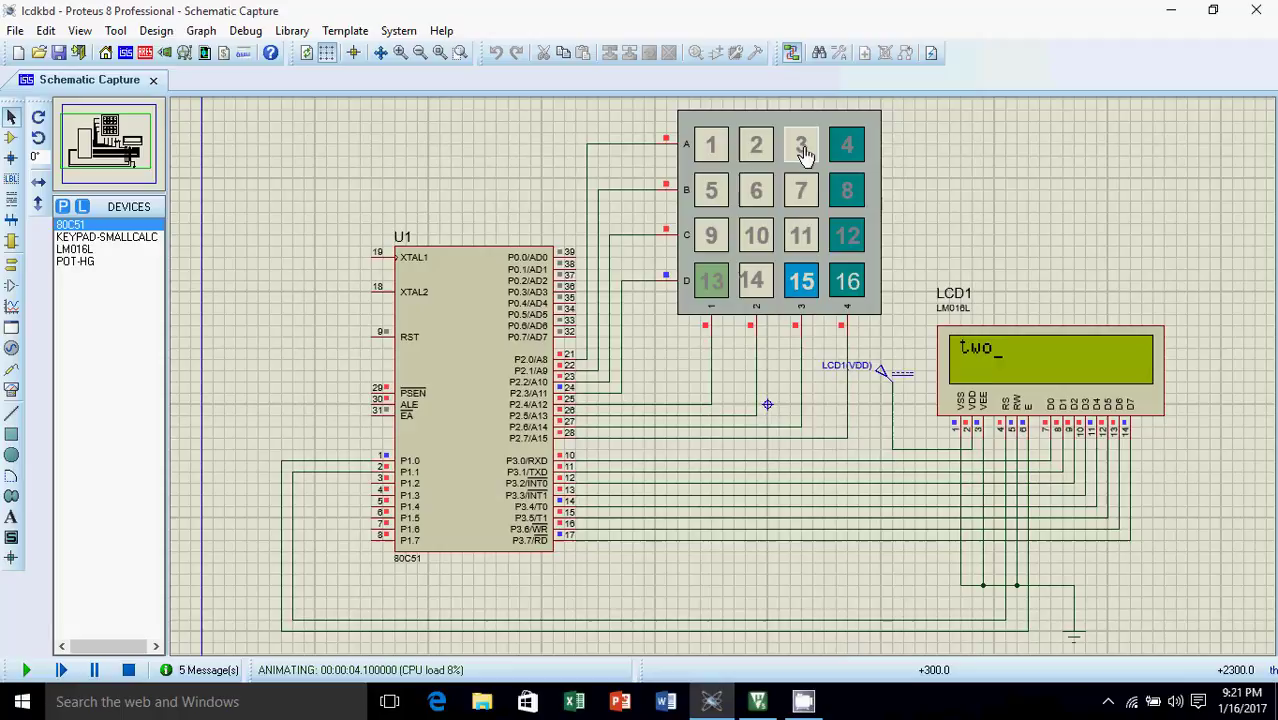
pyautogui.click(848, 155)
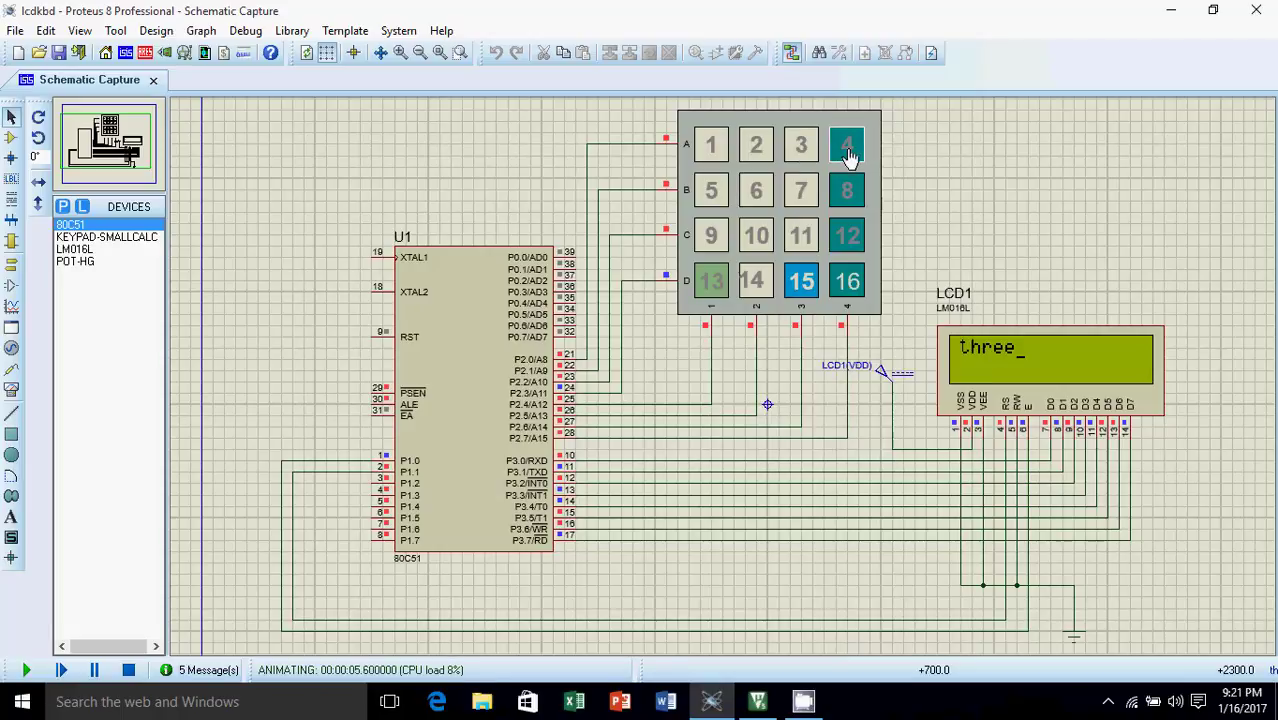
# Step: Press keys 6, 11, 14, 15 and 16, showing six through sixteen on the LCD
pyautogui.click(756, 197)
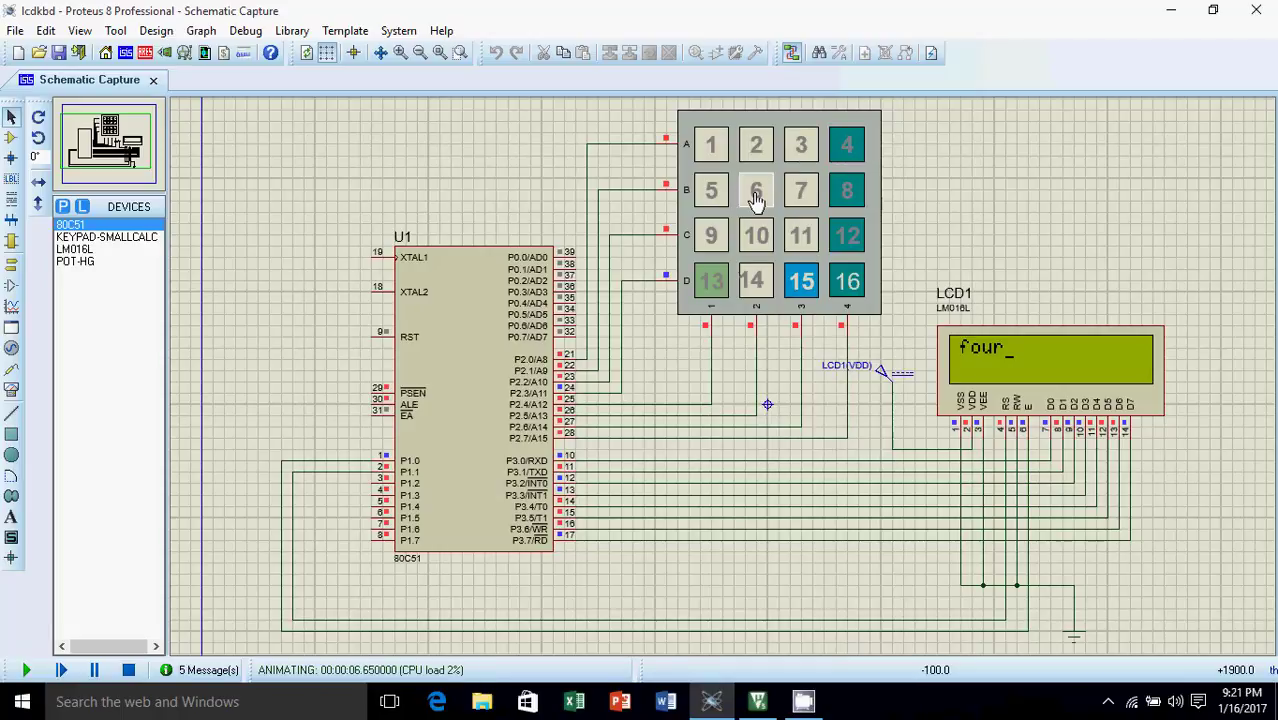
pyautogui.click(801, 240)
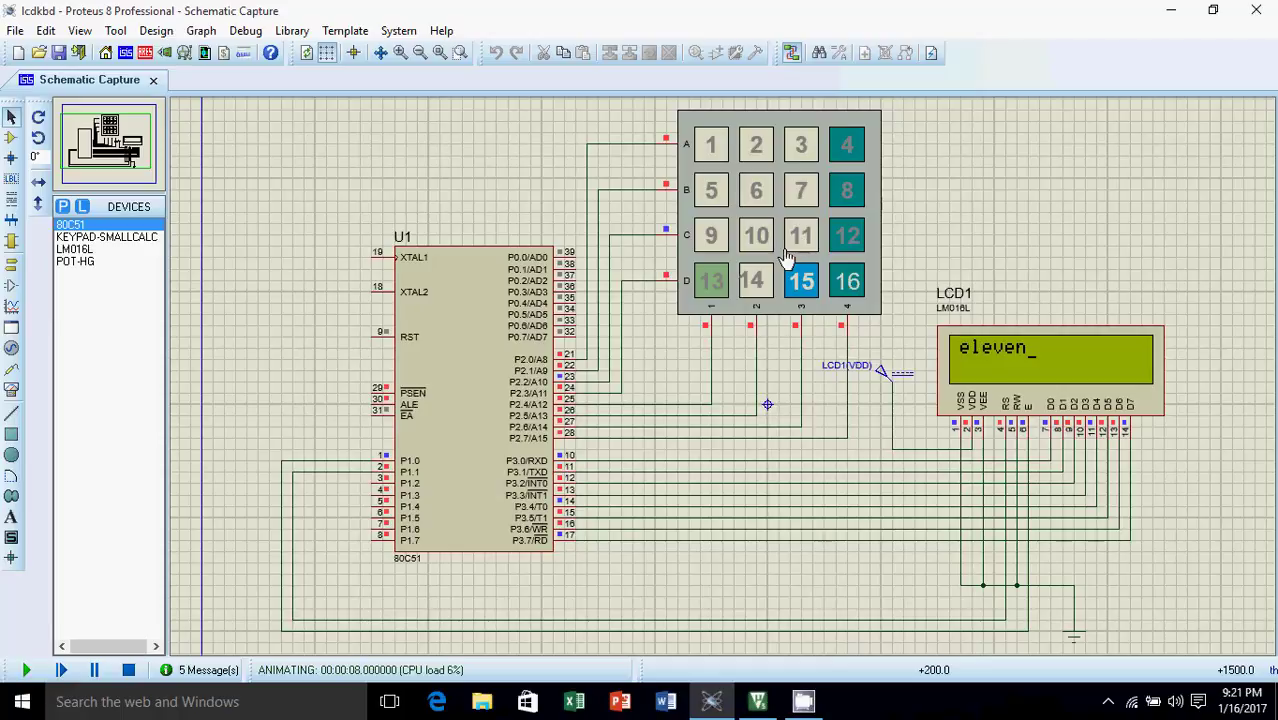
pyautogui.click(759, 291)
pyautogui.click(803, 287)
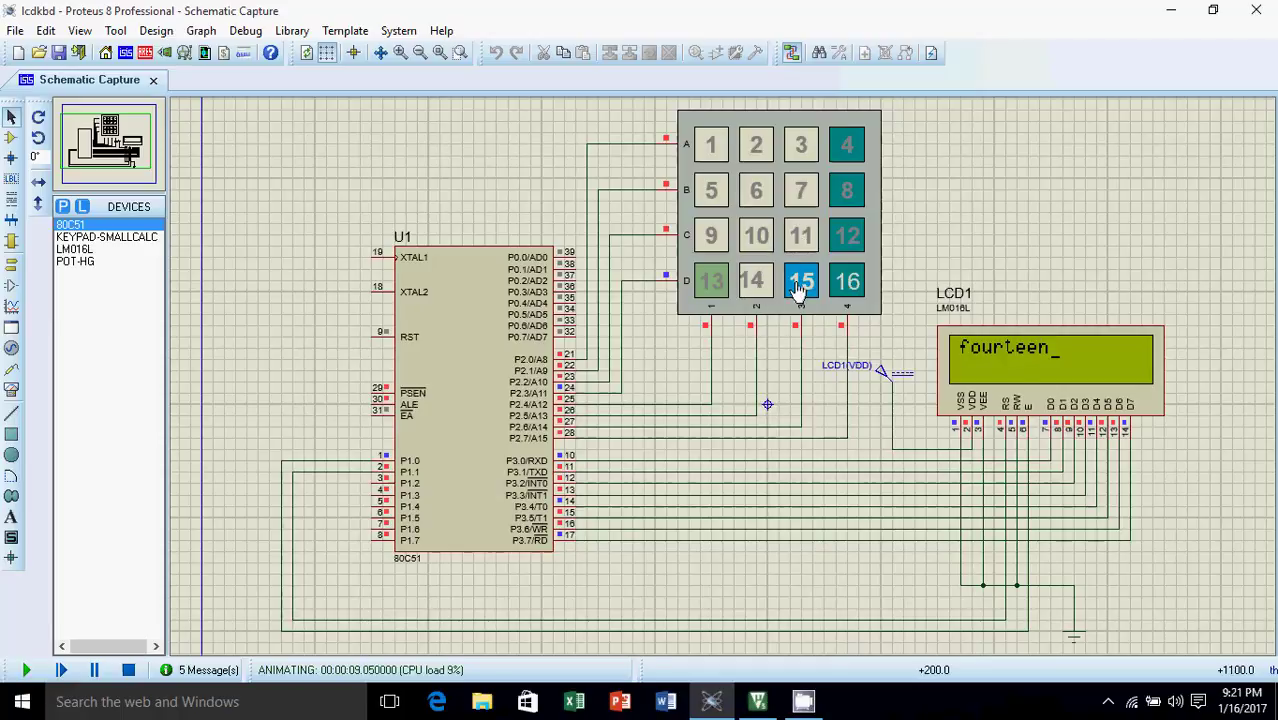
pyautogui.click(857, 287)
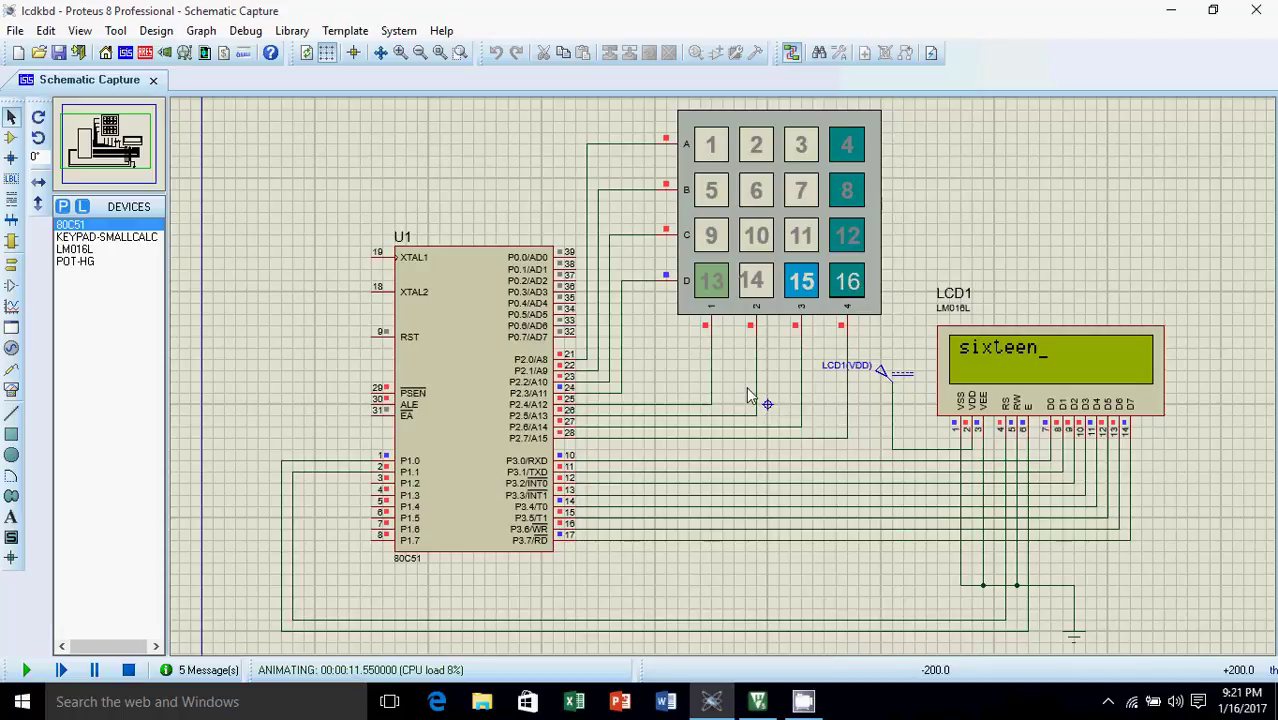